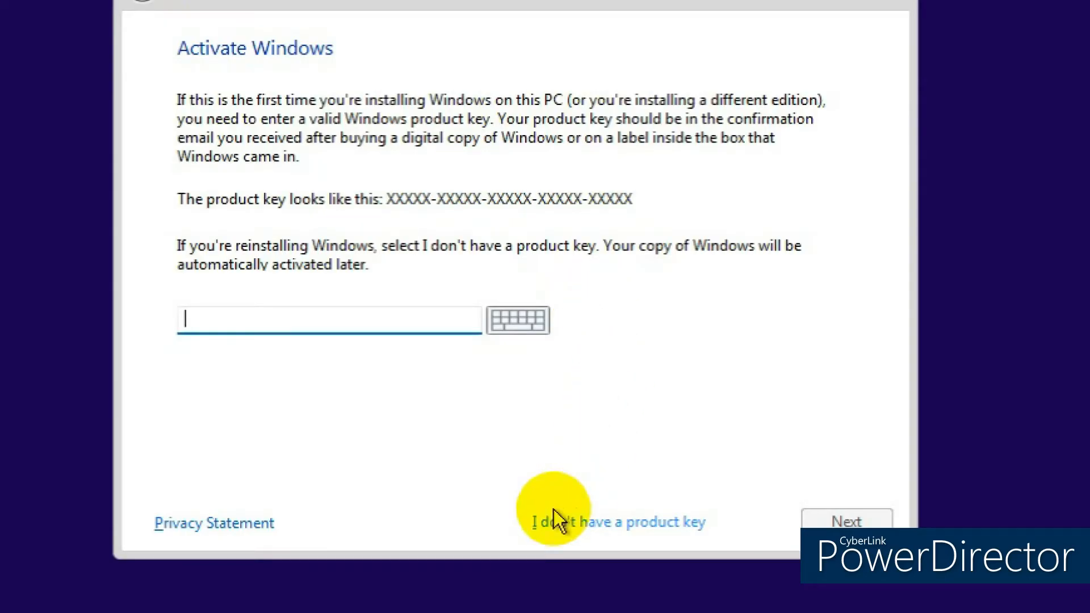
- Continue without a product key and choose the Windows 11 Pro edition
click(558, 521)
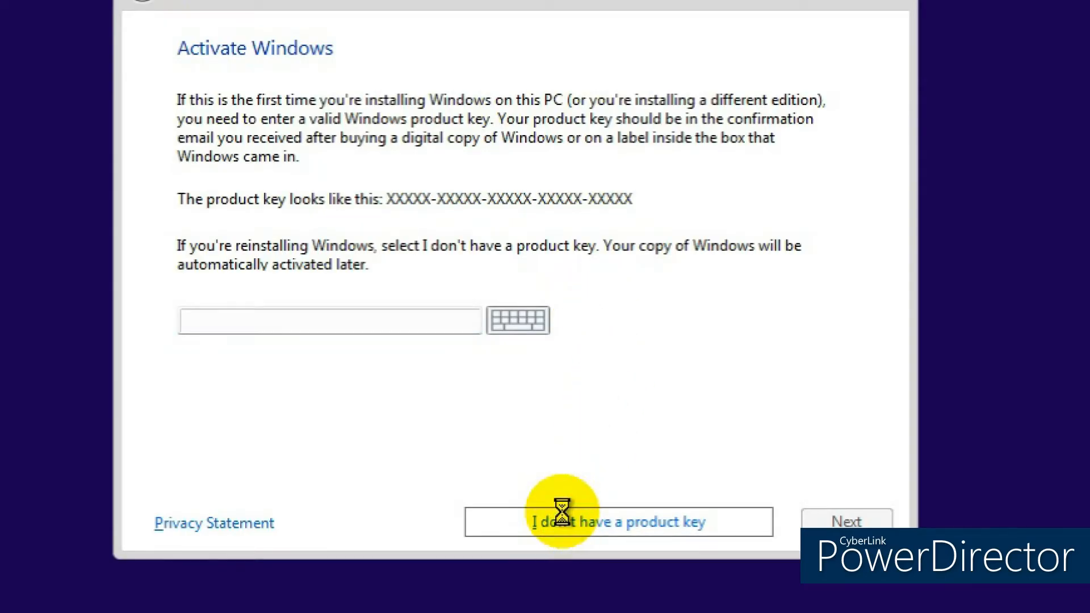
click(292, 256)
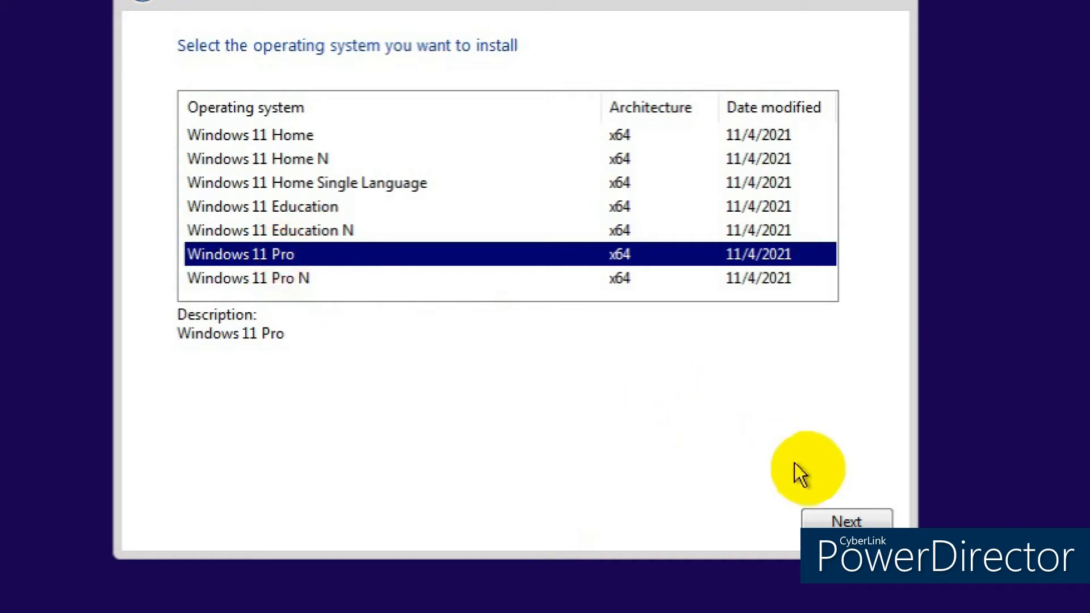
click(846, 522)
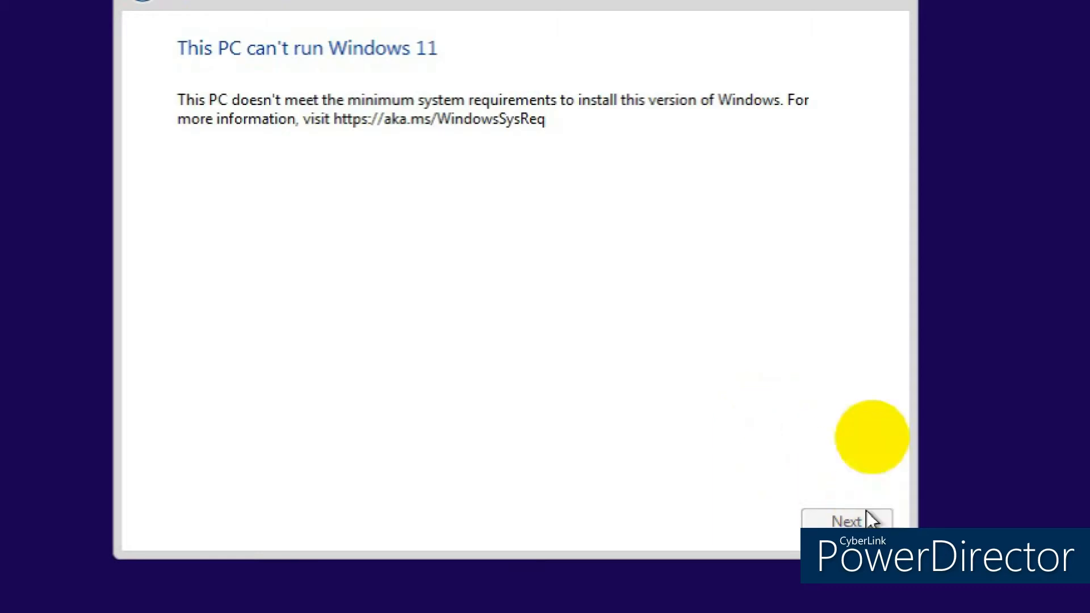
- Back out of the 'can't run Windows 11' screen to the start screen, then open a Command Prompt with Shift+F10
click(824, 5)
click(638, 379)
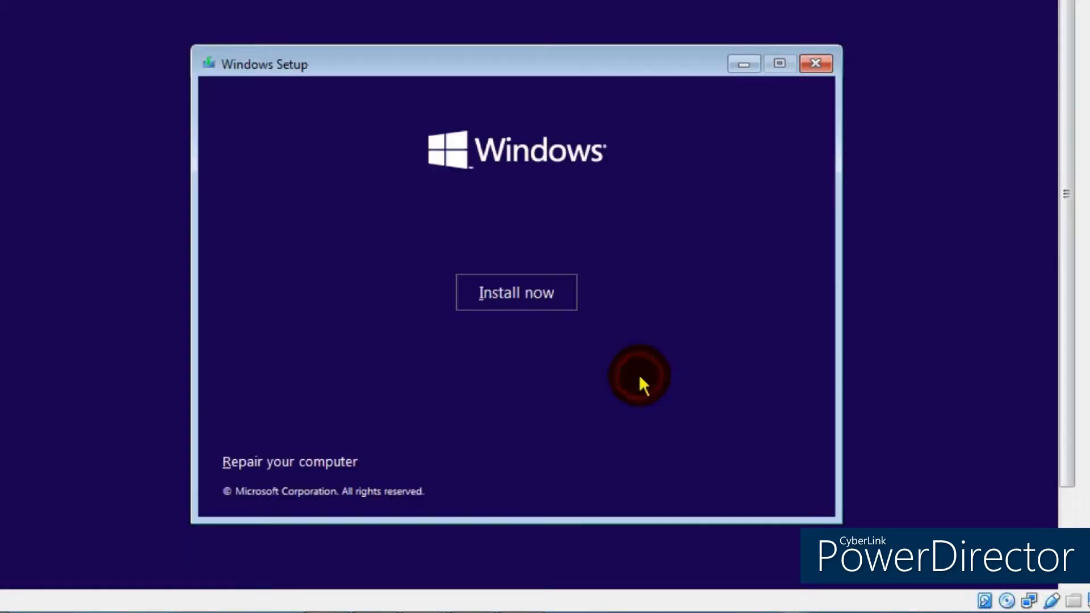
click(817, 63)
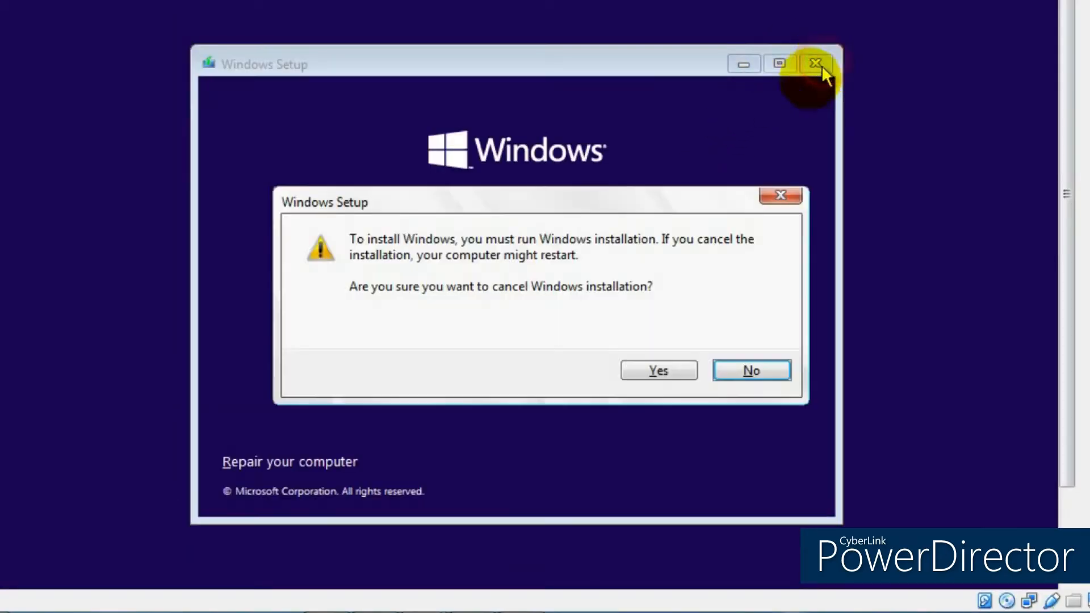
click(744, 372)
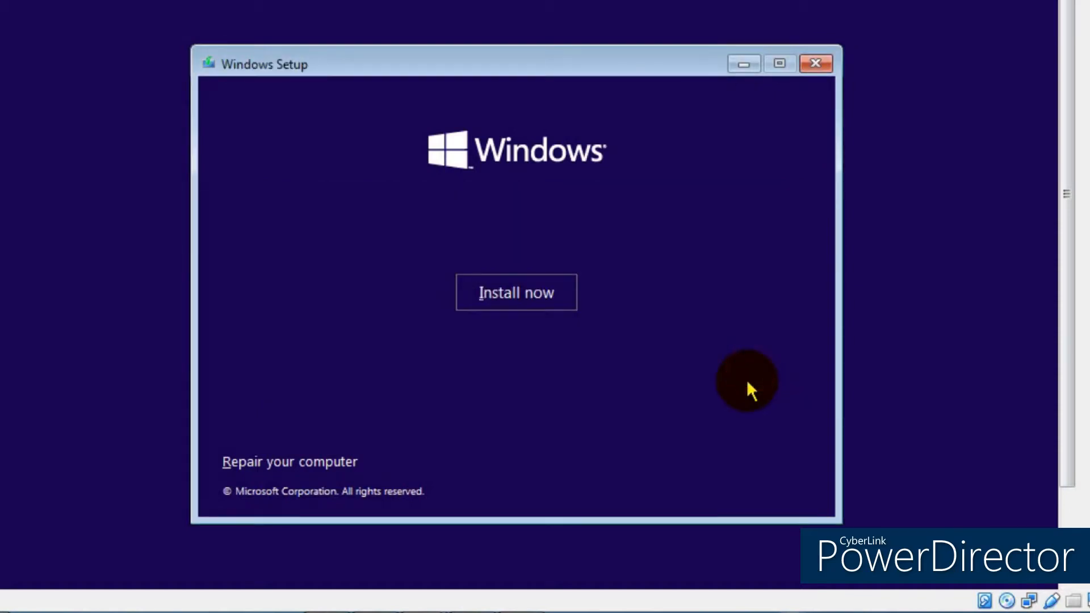
key(shift+F10)
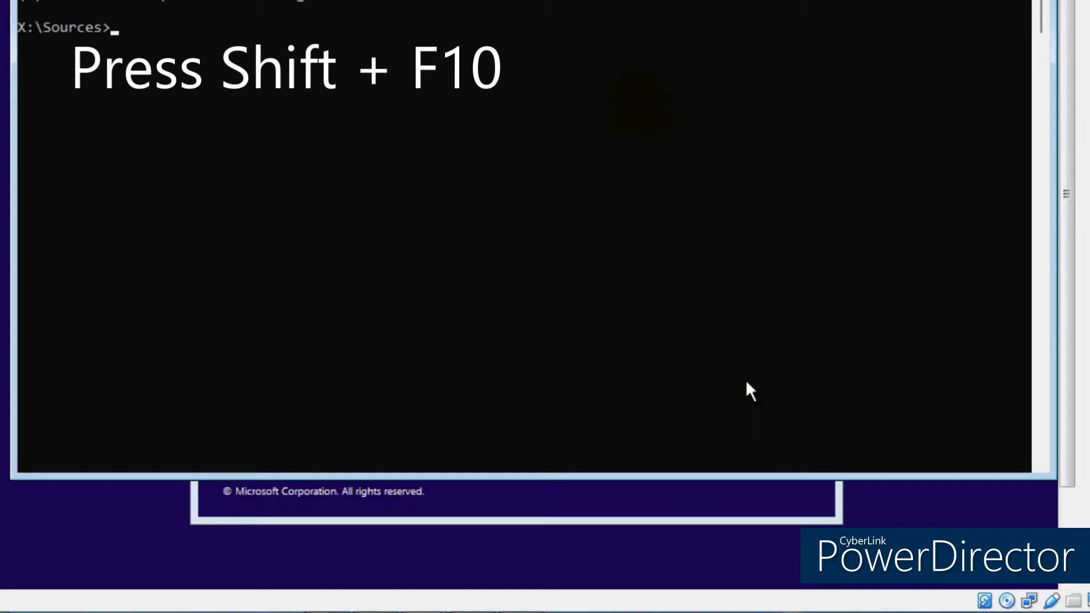
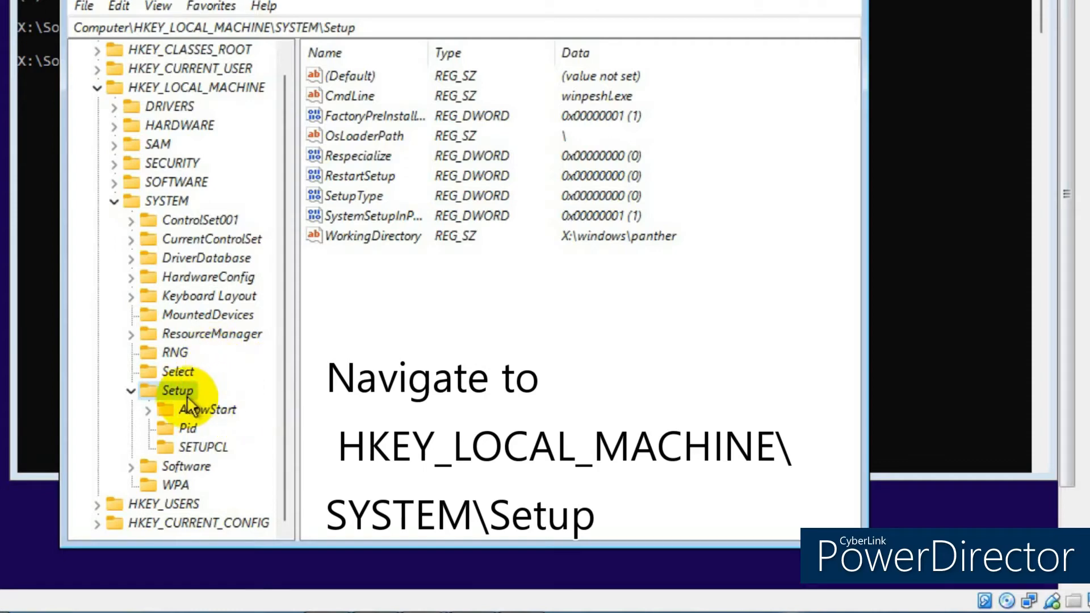
- Add a new subkey named LabConfig beneath HKEY_LOCAL_MACHINE\SYSTEM\Setup
right_click(172, 393)
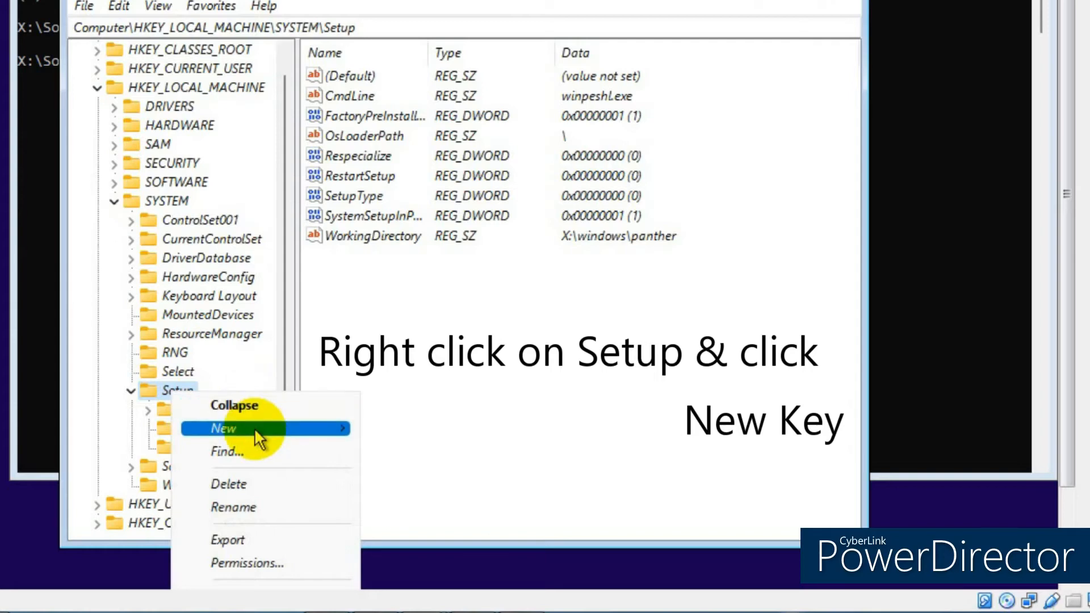
mouse_move(260, 427)
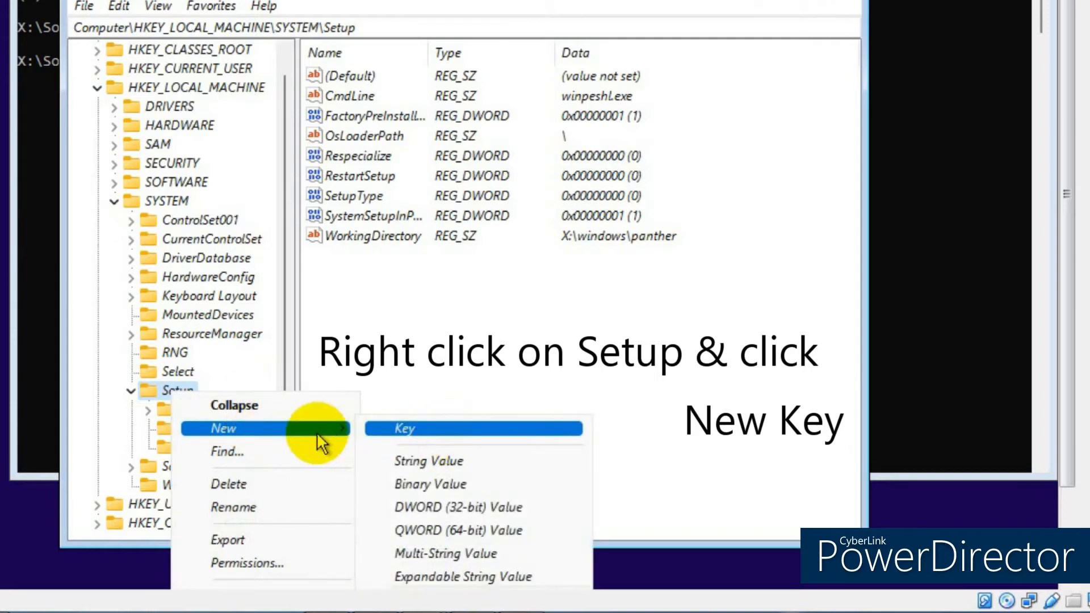
click(436, 431)
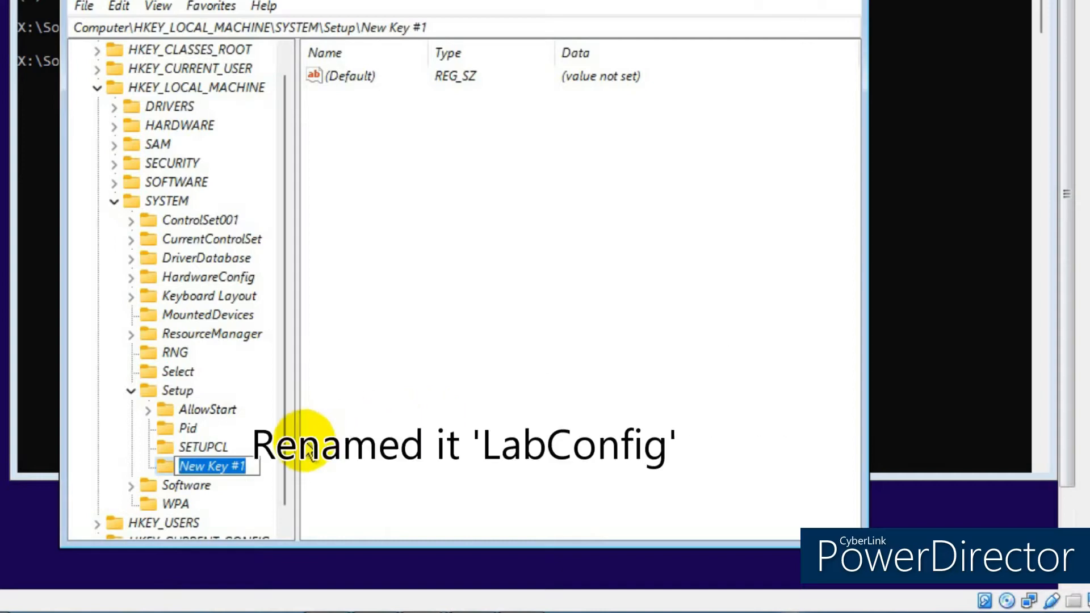
text(Lab)
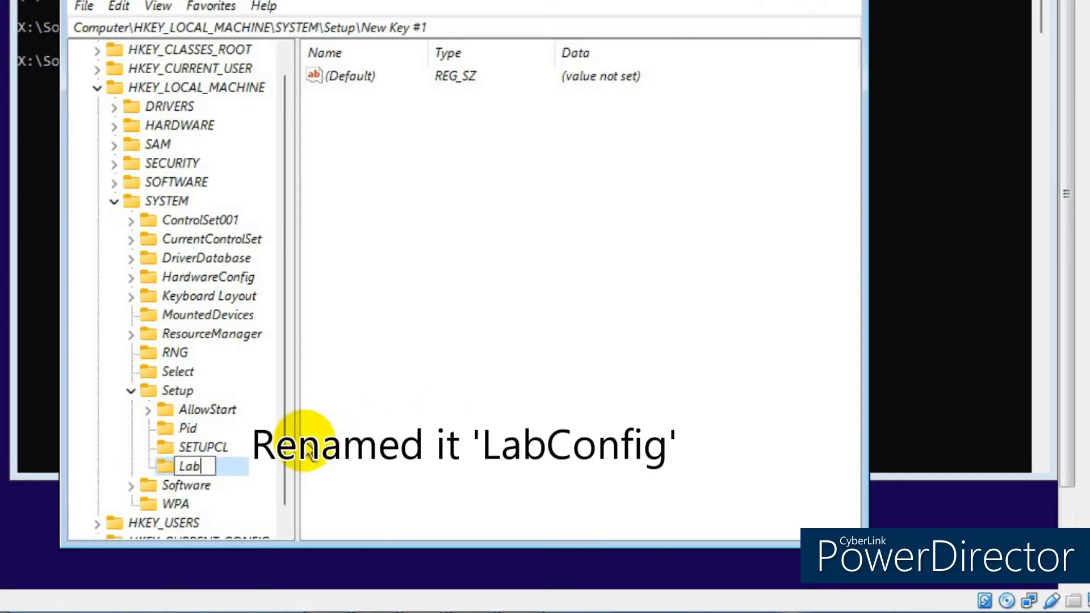
text(Config)
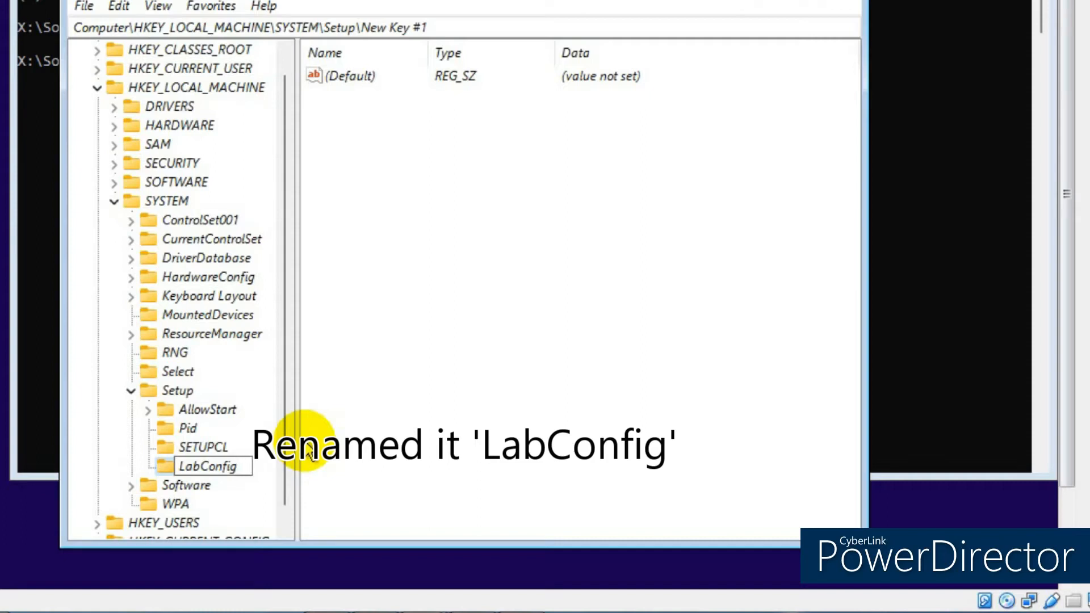
key(Return)
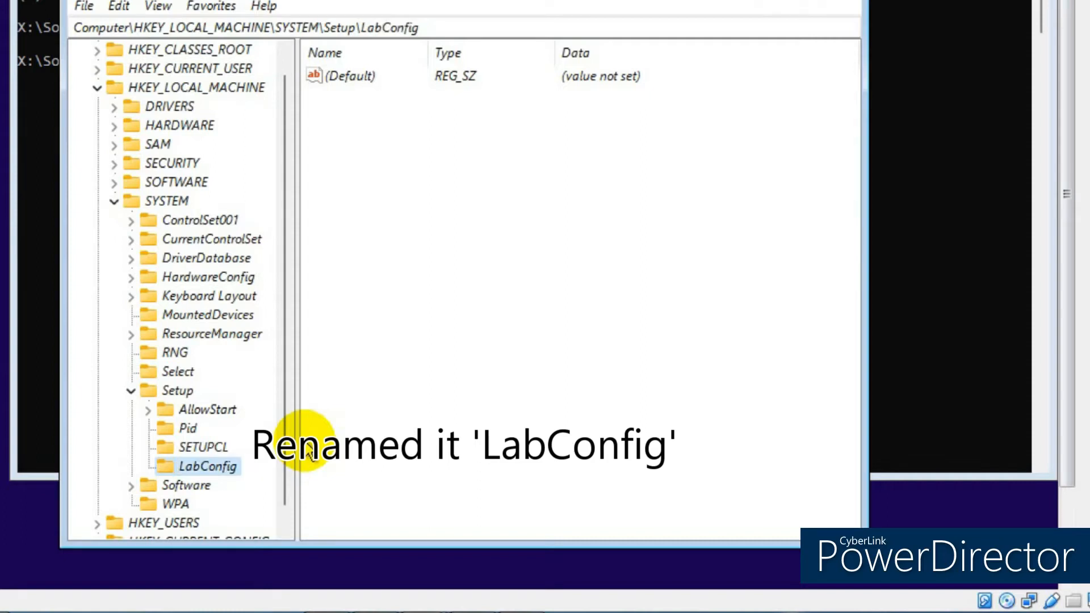
- Create a DWORD (32-bit) value named ByPassTPMCheck in LabConfig
right_click(213, 468)
mouse_move(295, 508)
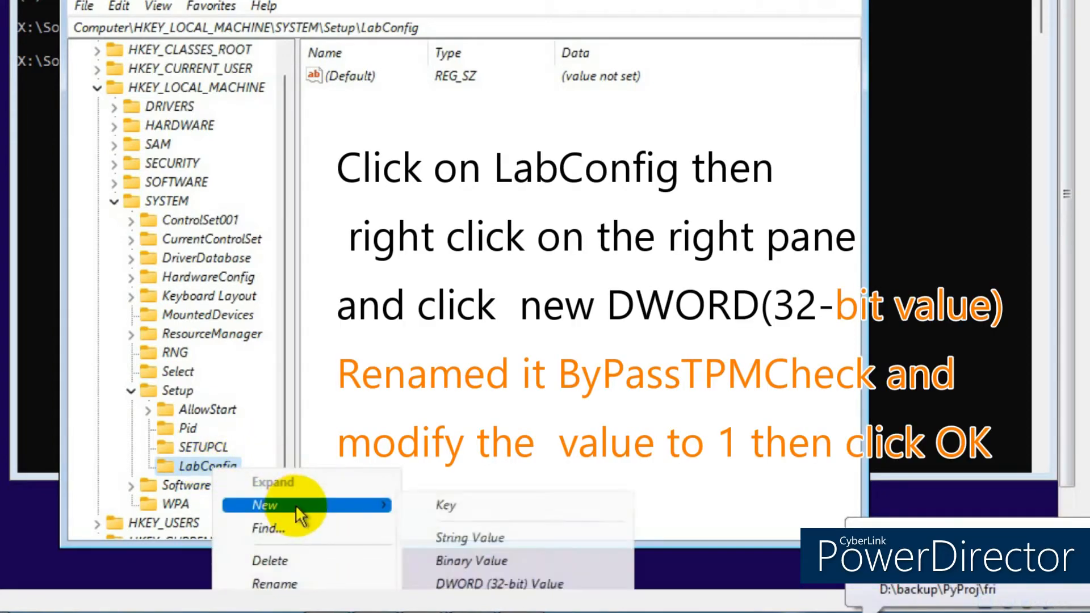
click(495, 585)
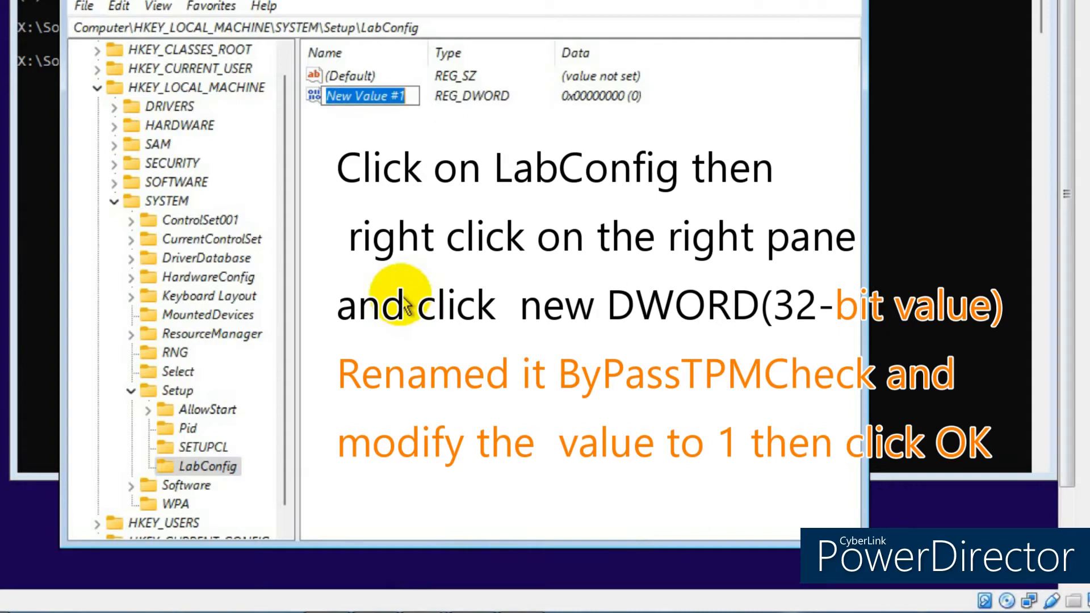
text(ByPa)
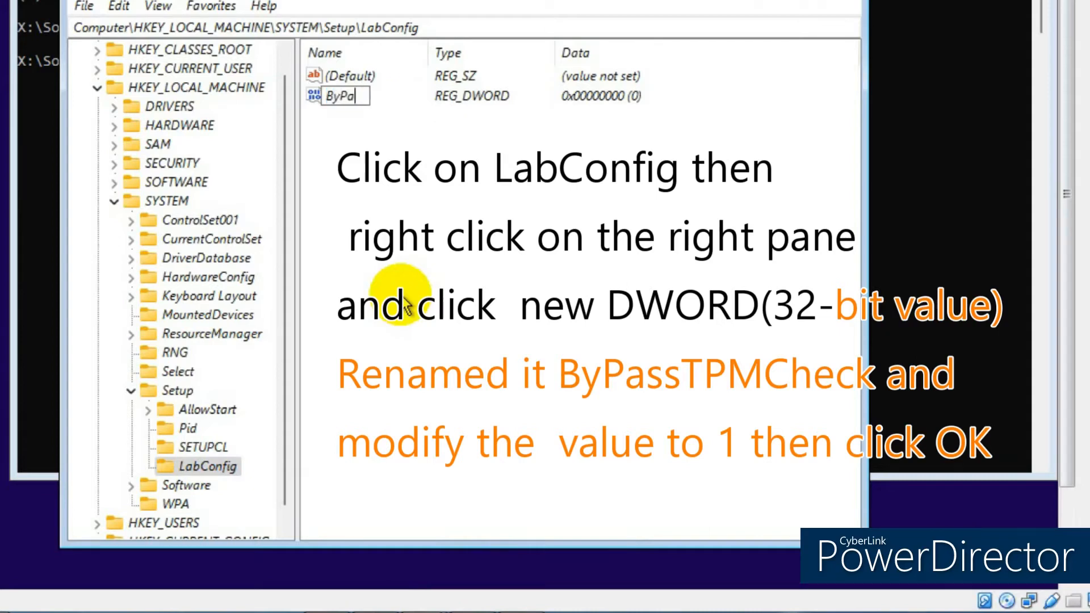
text(ssTPMCheck)
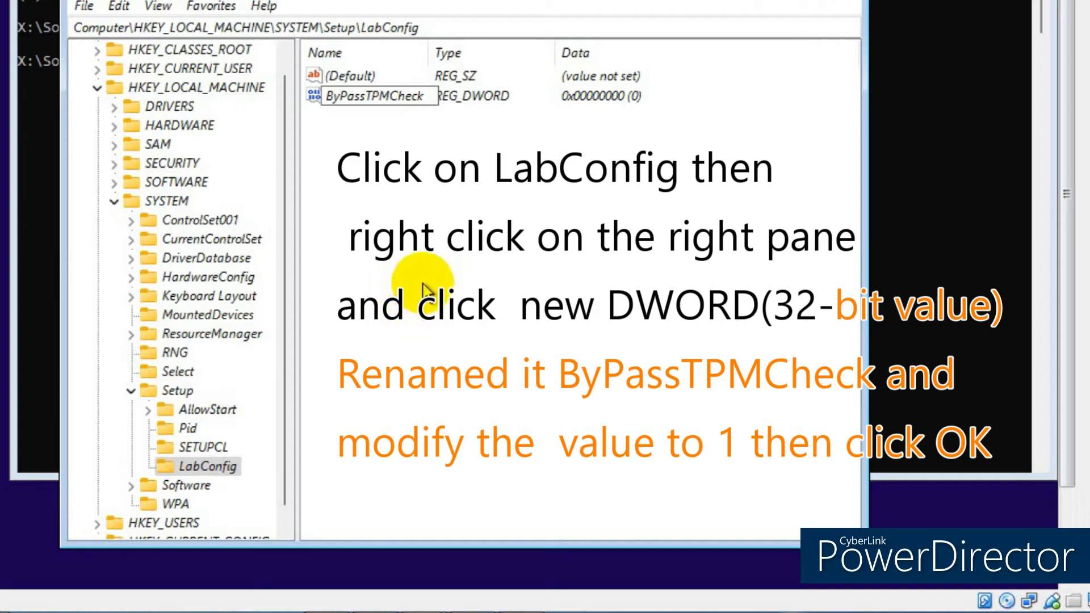
click(427, 282)
- Change ByPassTPMCheck's value data from 0 to 1
double_click(377, 95)
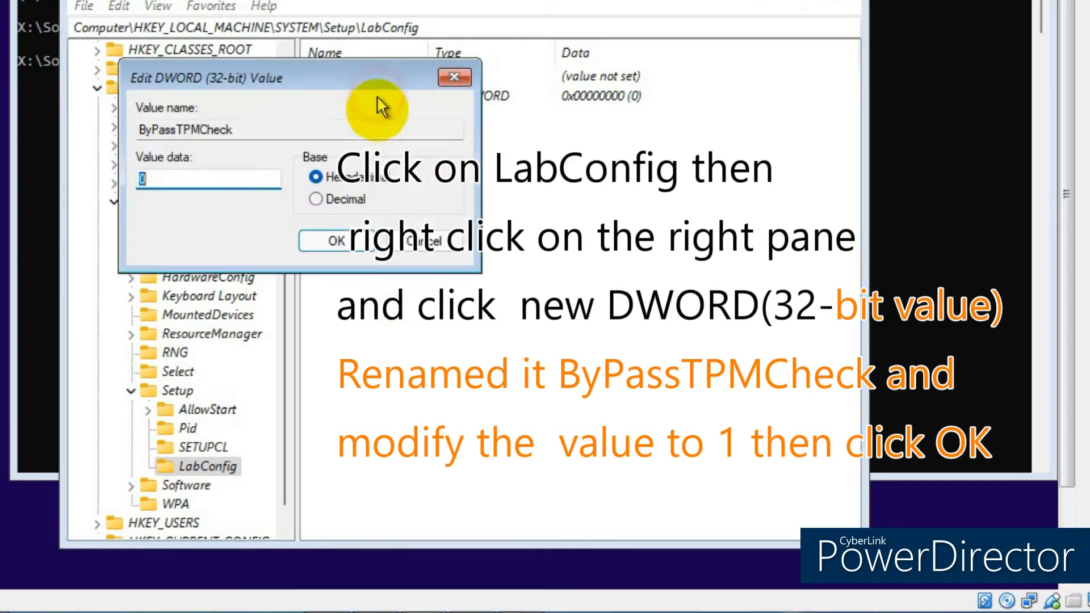
key(Right)
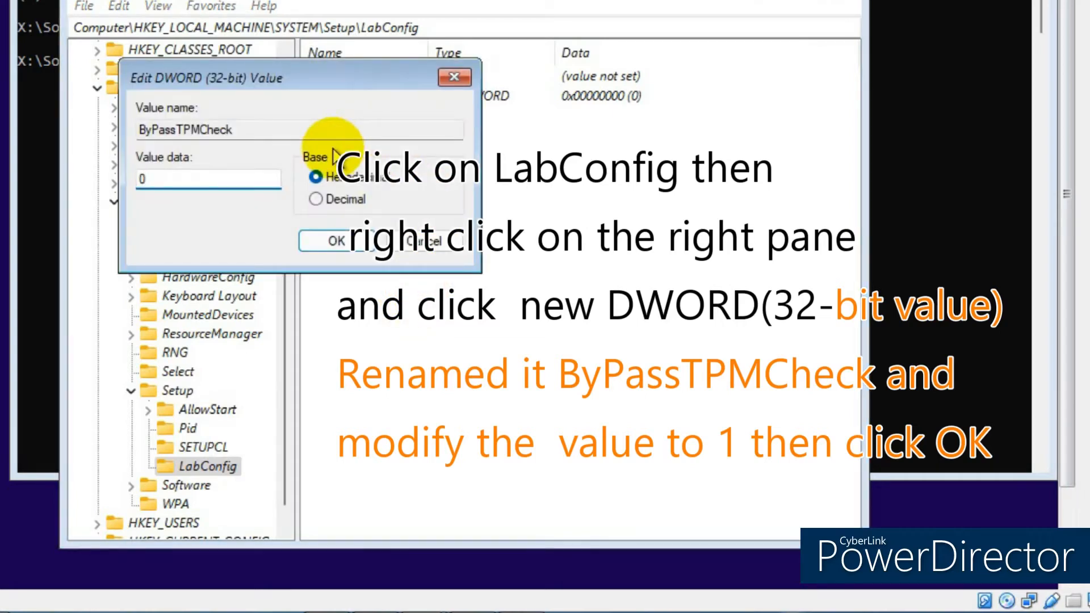
key(BackSpace)
text(1)
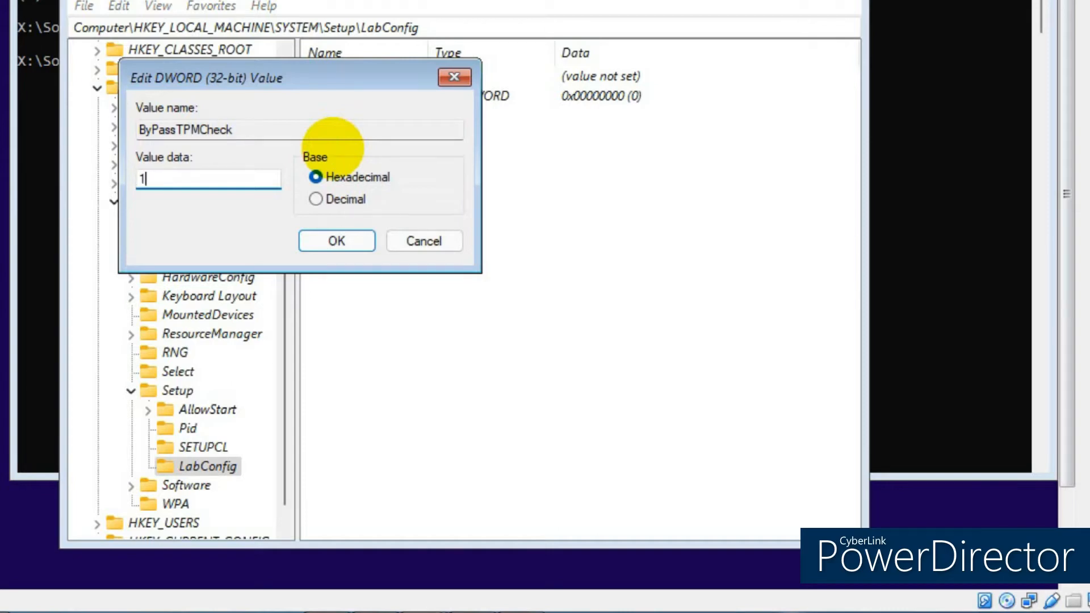
click(343, 242)
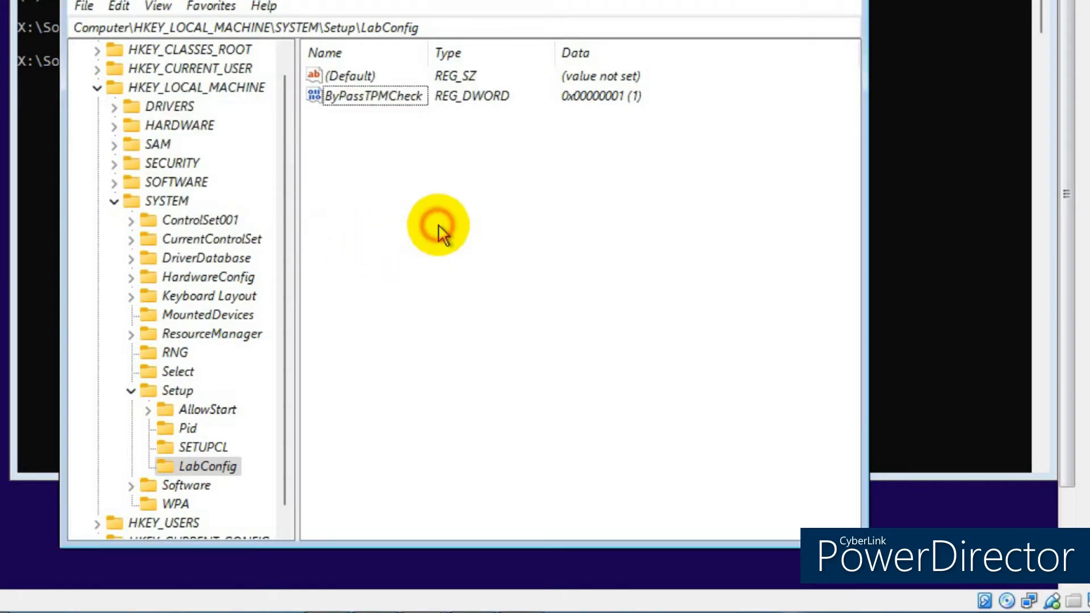
- Create a DWORD (32-bit) value named ByPassSecureBootCheck in LabConfig
right_click(223, 470)
mouse_move(301, 492)
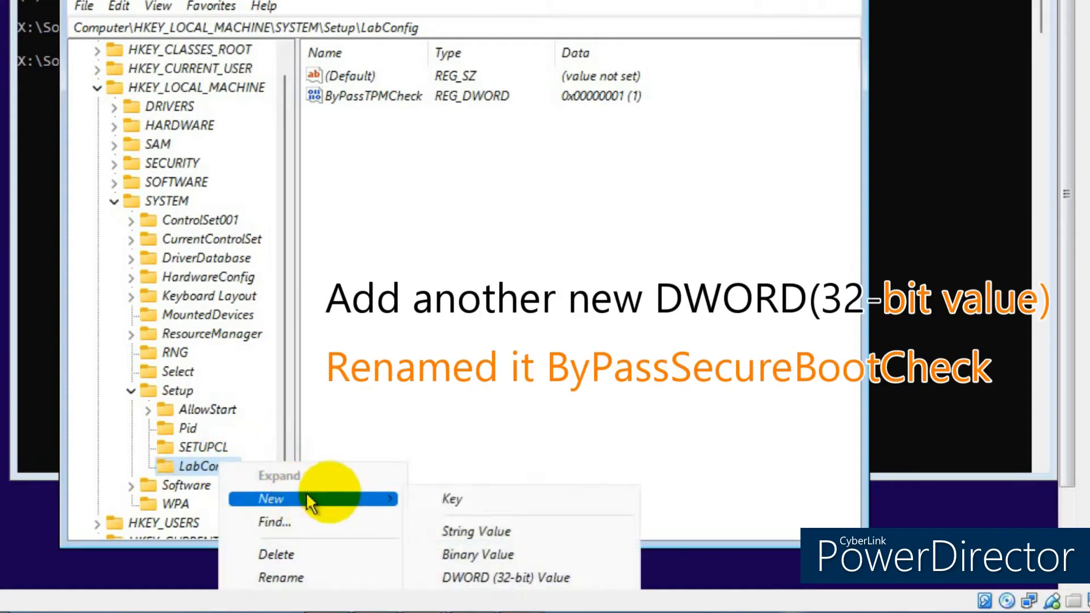
click(503, 569)
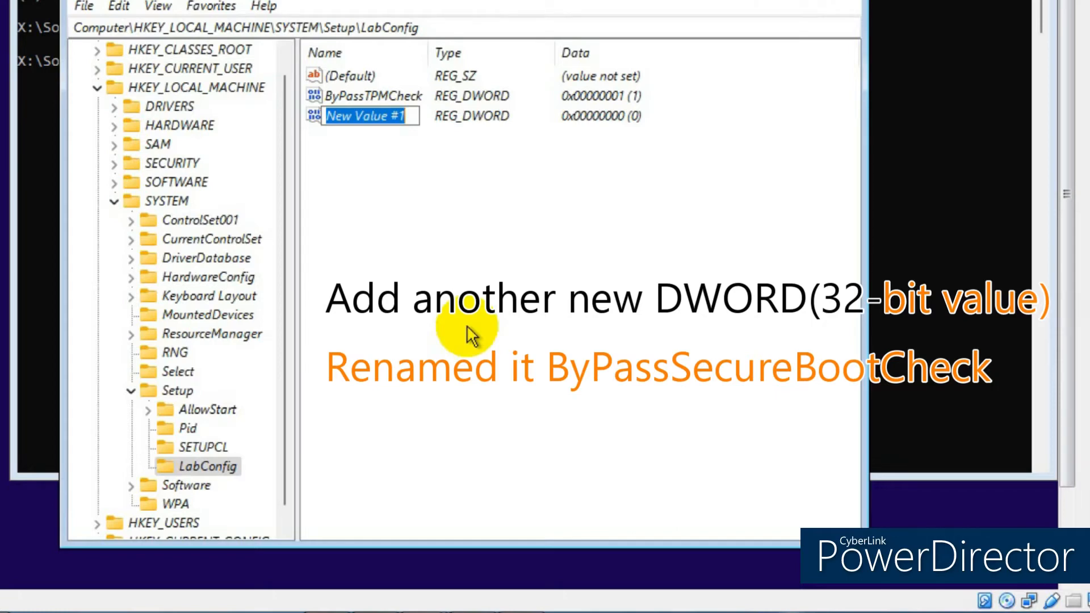
text(By)
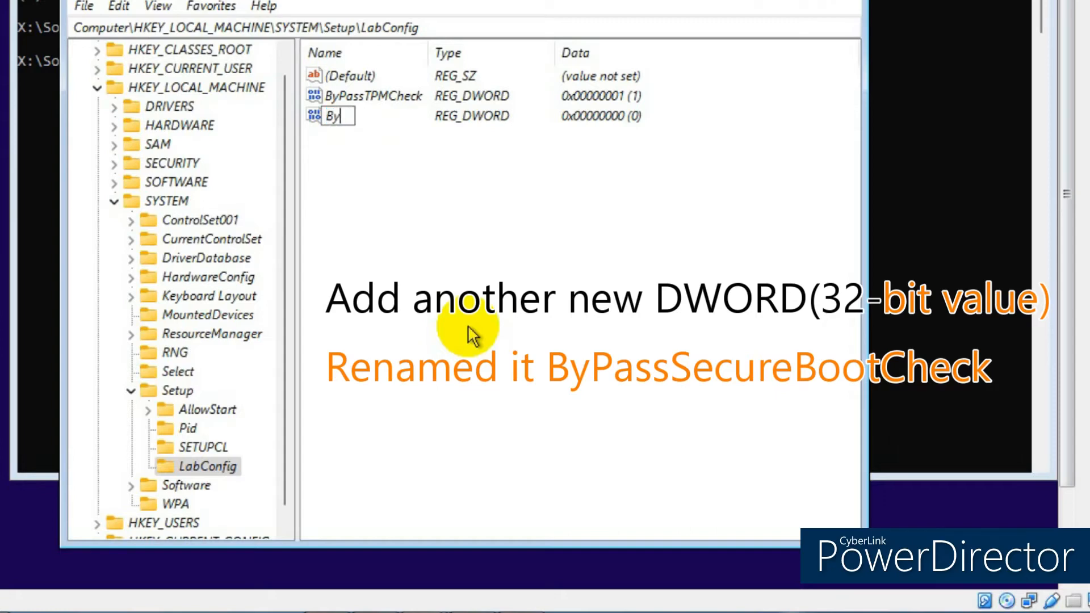
text(PassSecure)
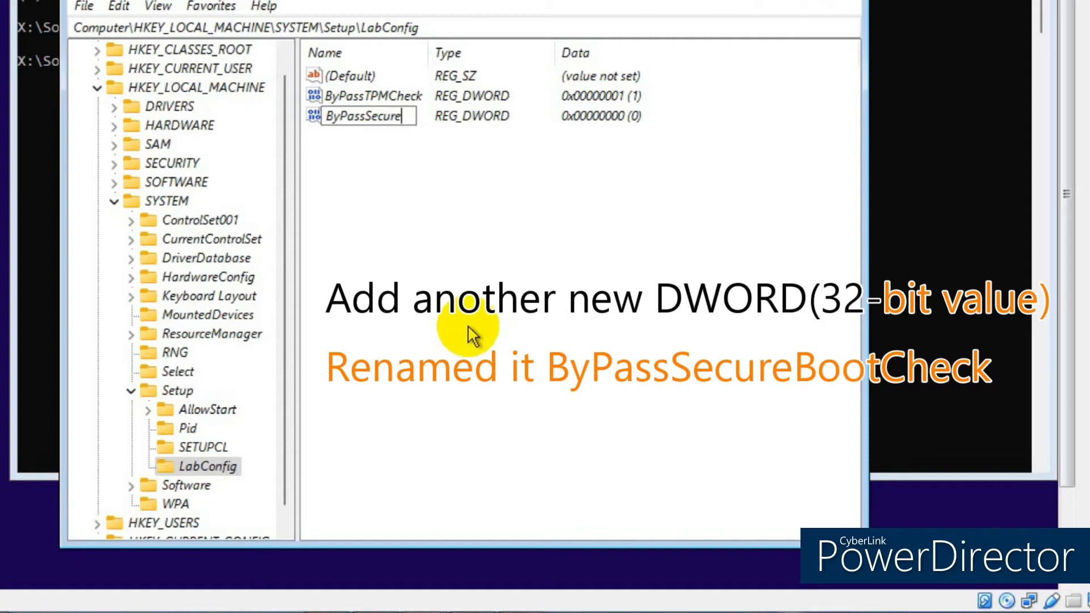
text(BootCh)
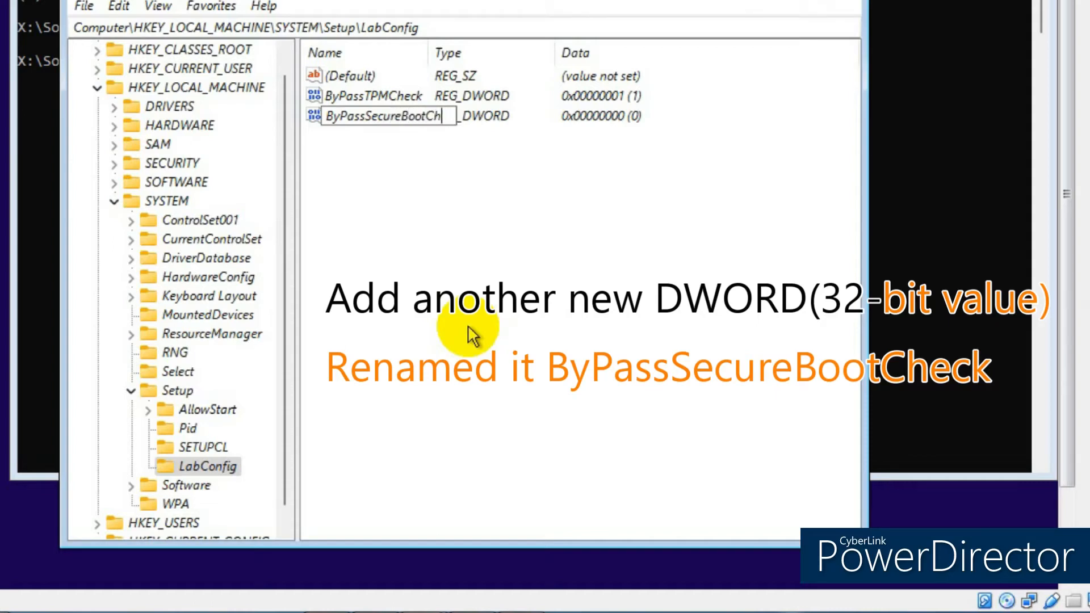
text(eck)
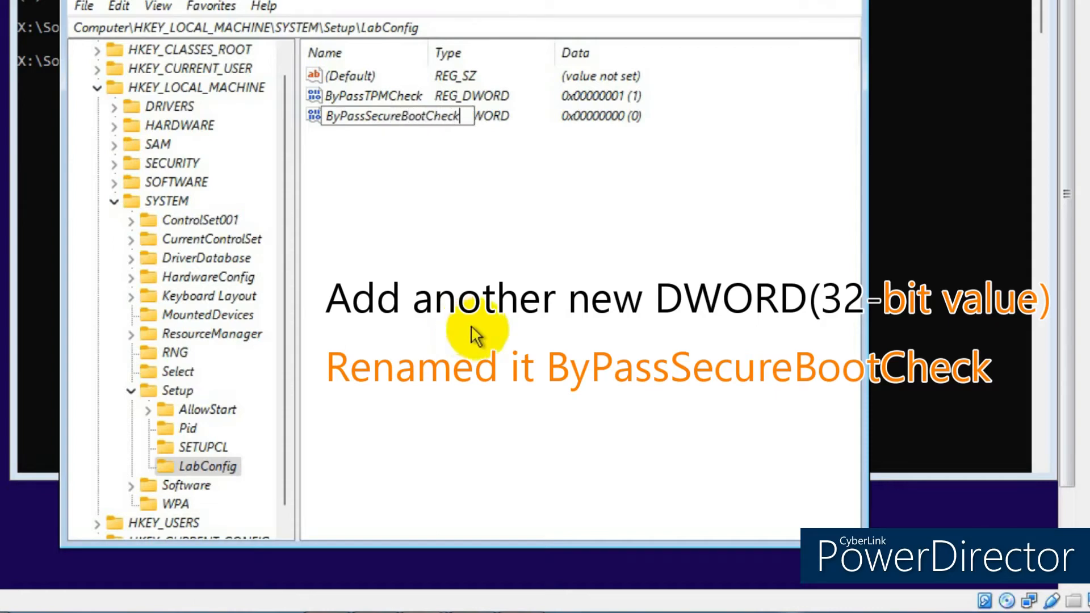
click(508, 326)
- Set ByPassSecureBootCheck to 1, widen the Name column, and close Registry Editor
double_click(375, 118)
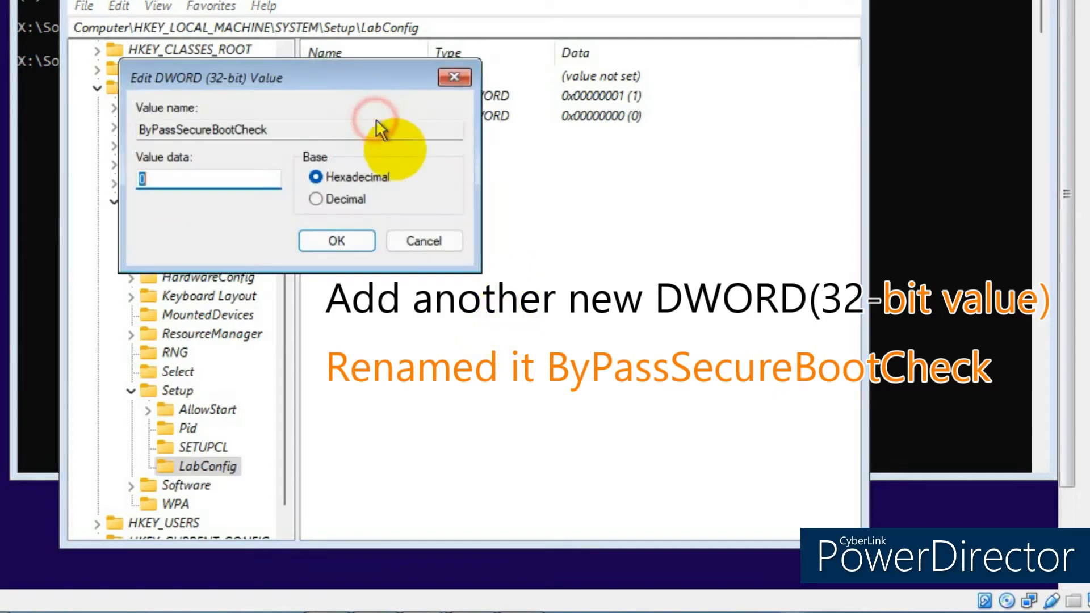
text(1)
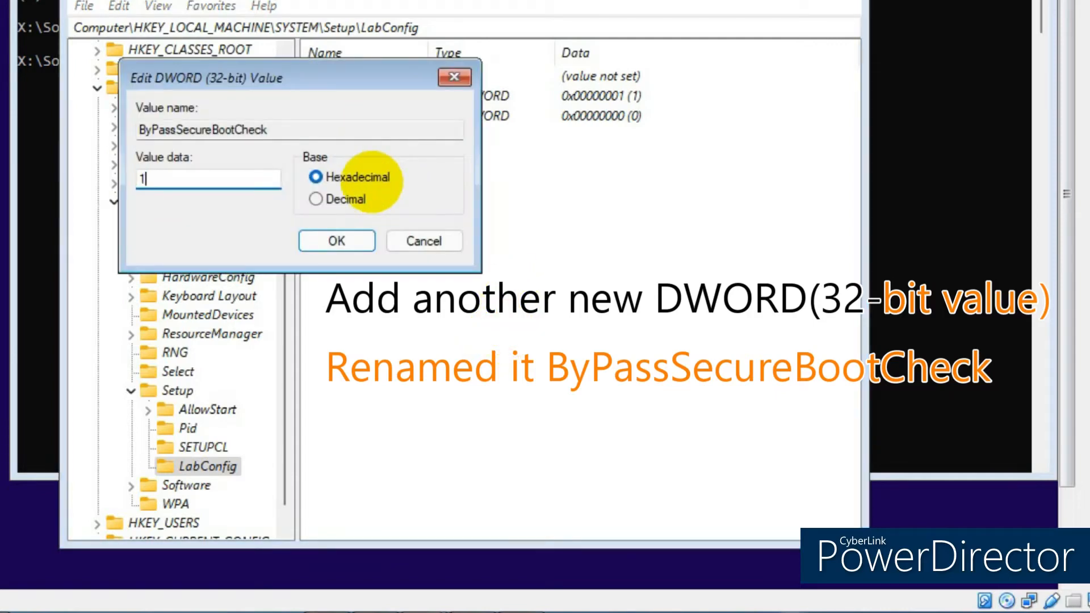
click(341, 240)
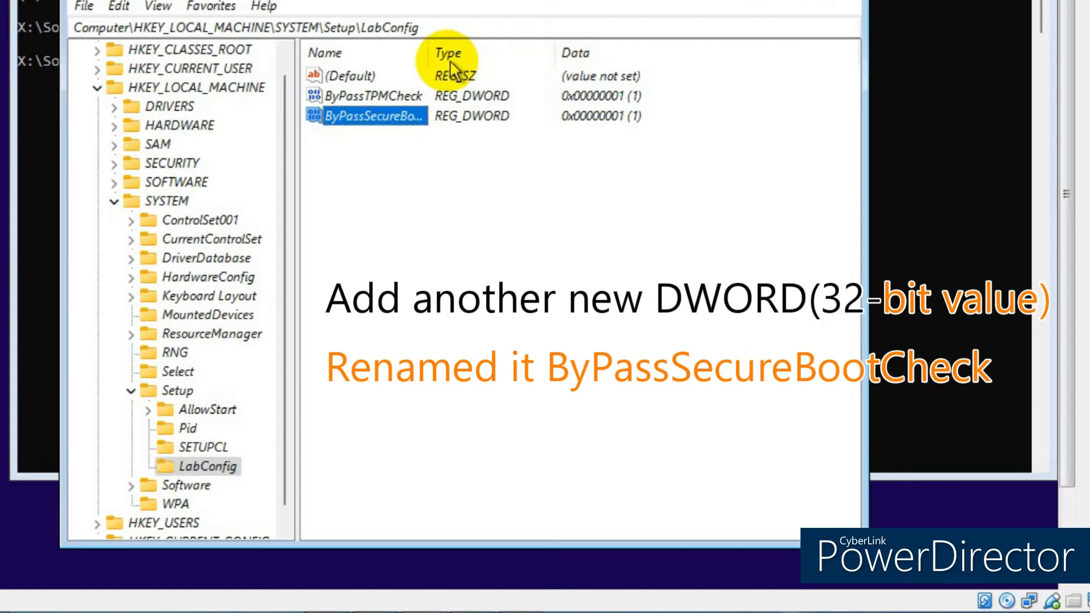
drag(429, 51, 492, 51)
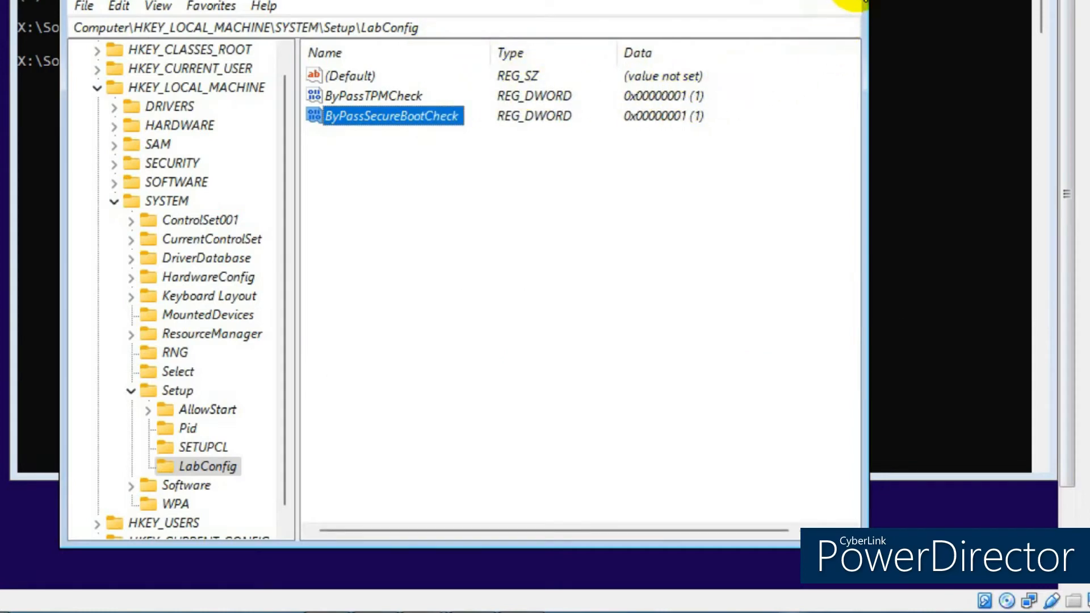
click(857, 3)
- Close the command prompt with the exit command
click(301, 75)
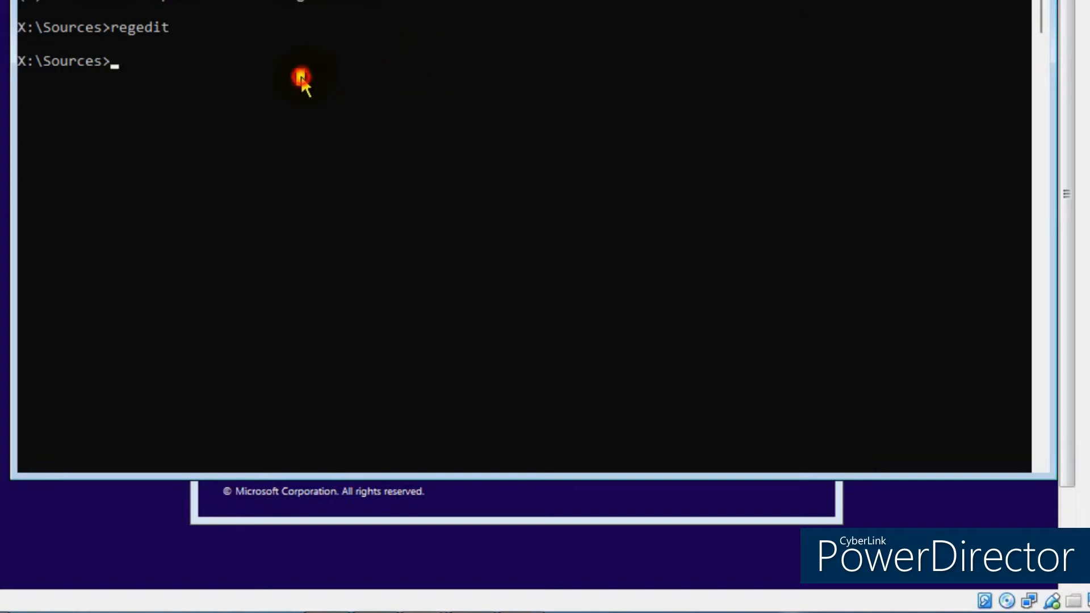
text(exit)
key(Return)
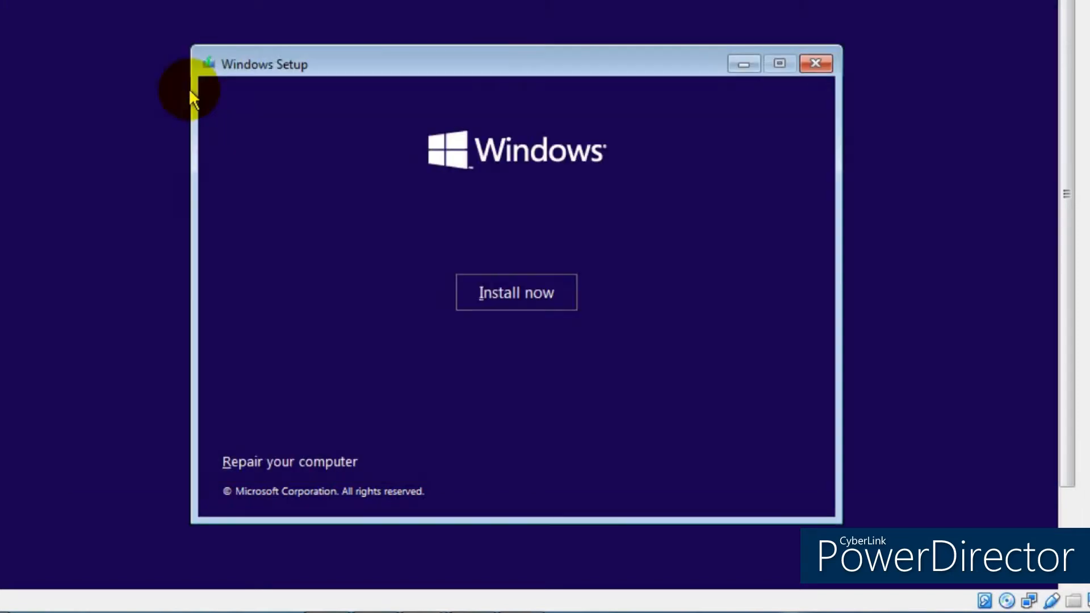
- Start the installation without a product key, choosing Windows 11 Pro
click(510, 294)
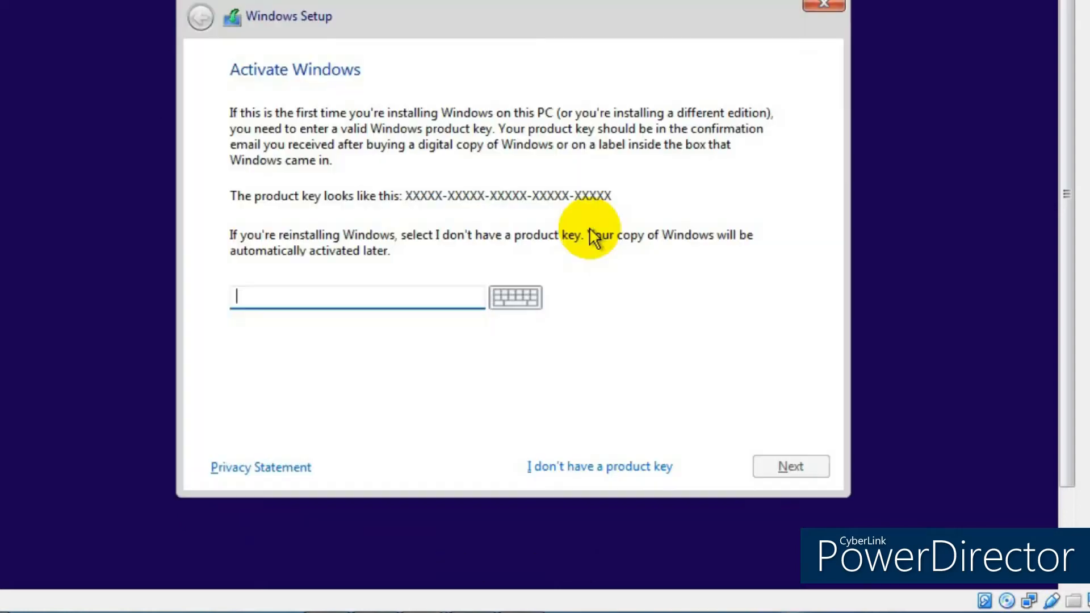
click(620, 465)
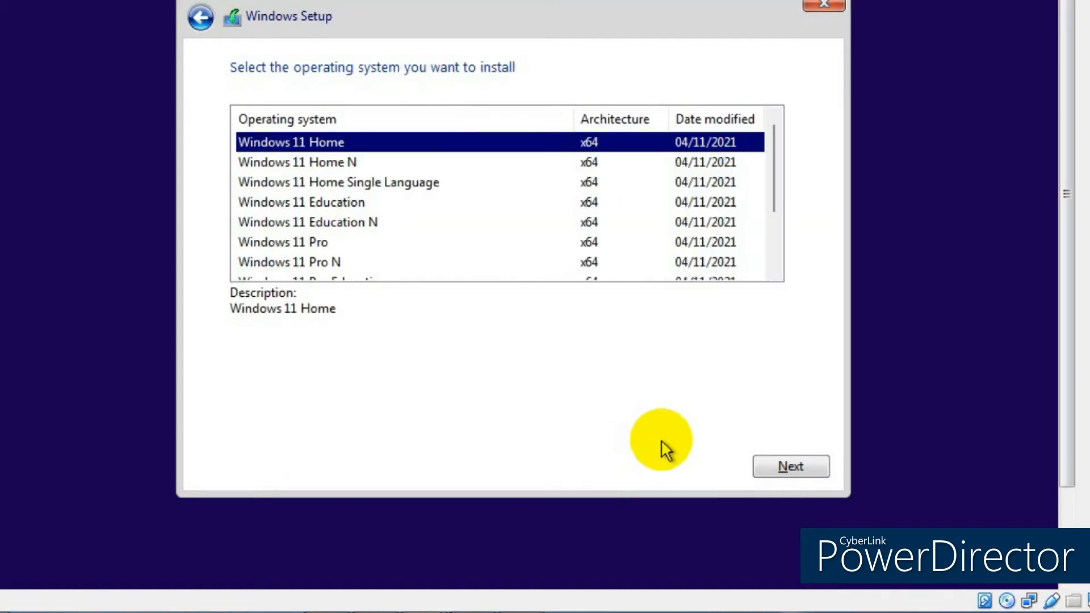
click(318, 243)
click(783, 466)
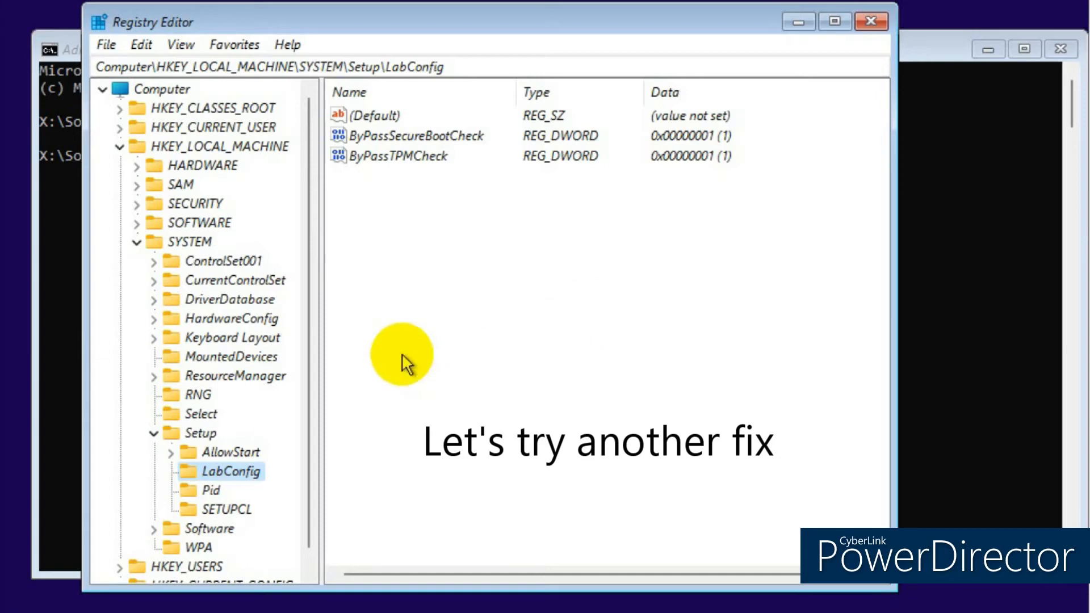
- Create a DWORD (32-bit) value named ByPassCPUCheck in LabConfig
right_click(234, 474)
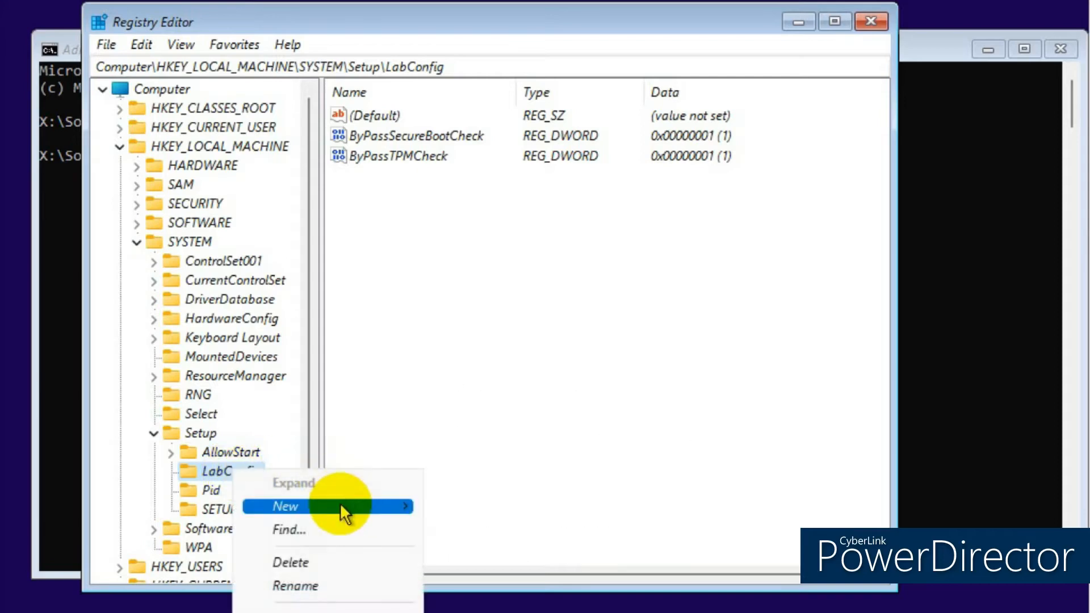
mouse_move(341, 505)
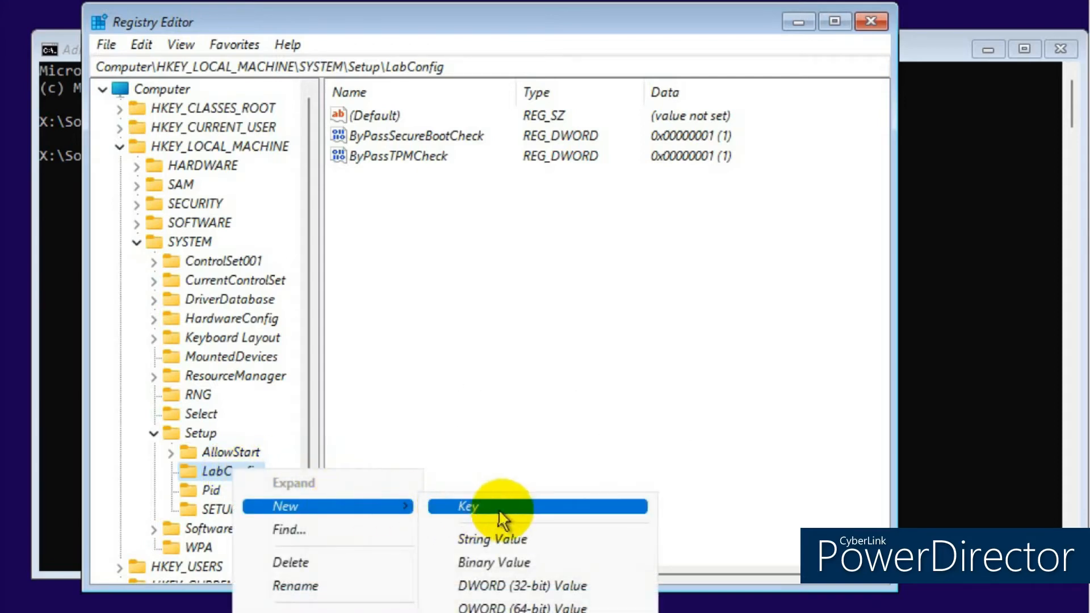
click(520, 587)
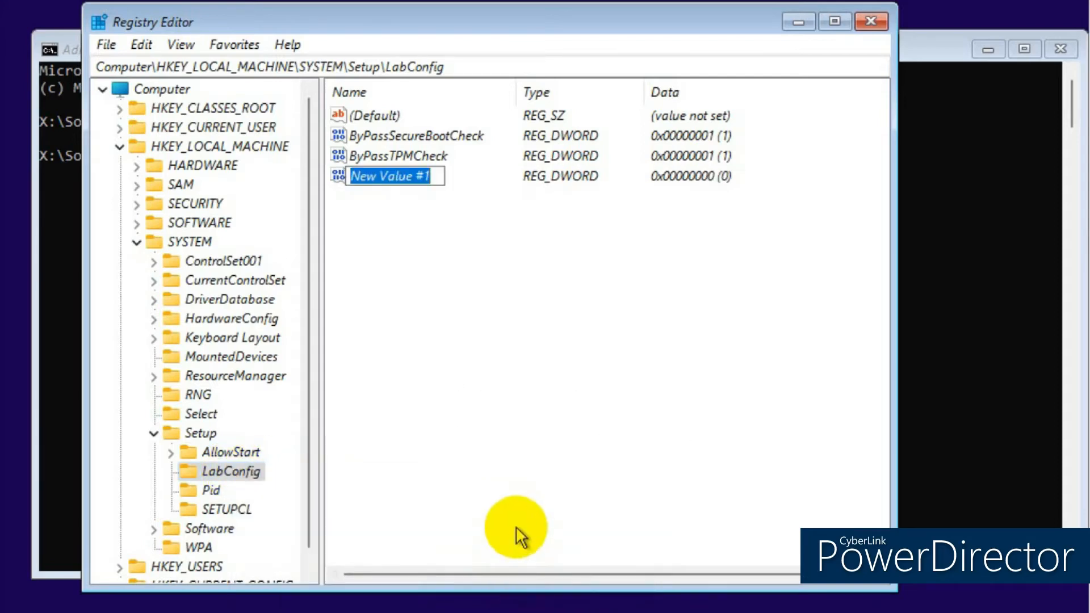
text(Bypa)
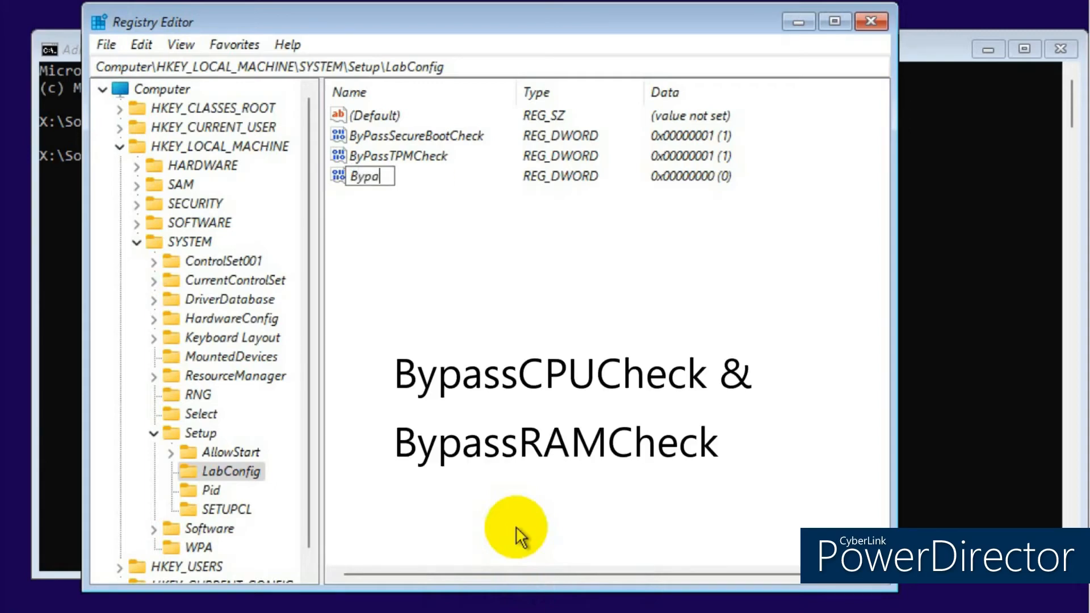
key(BackSpace)
key(BackSpace)
text(PassCPU)
key(BackSpace)
text(UC)
text(heck)
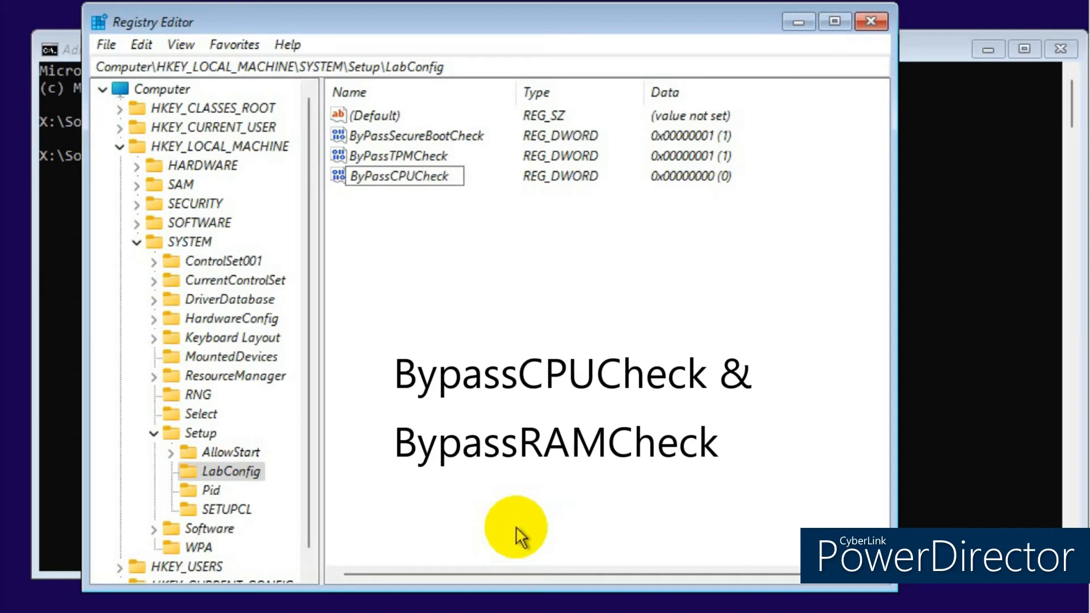
key(Return)
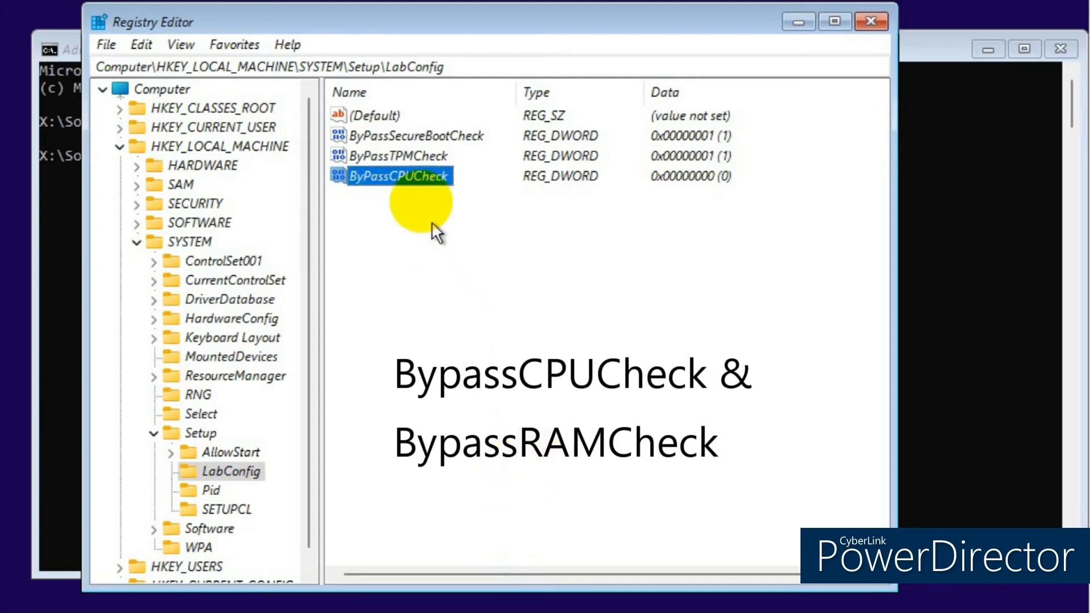
- Set ByPassCPUCheck's value data to 1
double_click(411, 176)
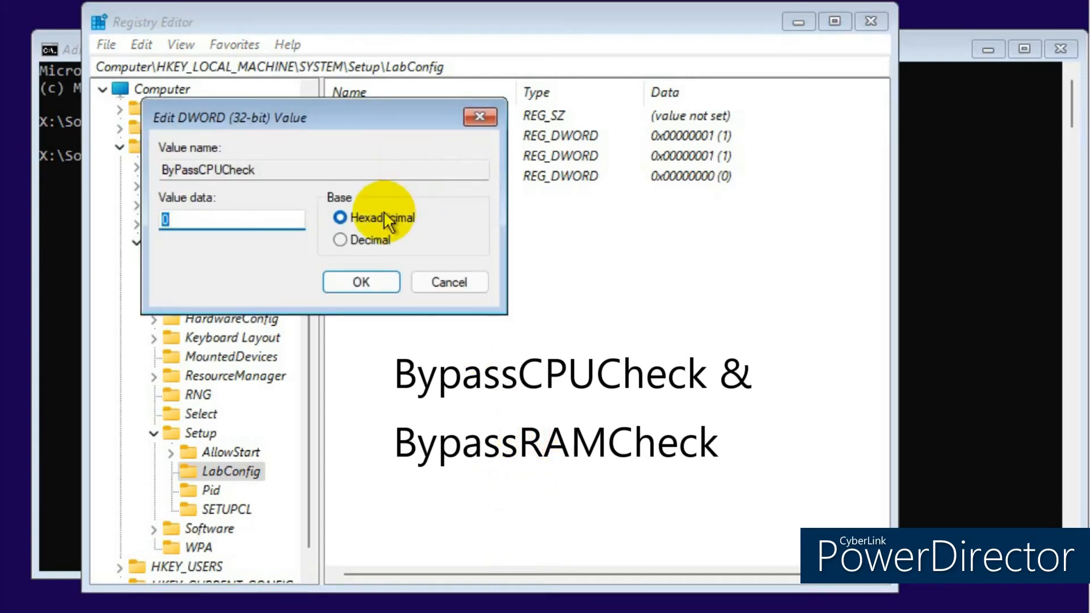
text(1)
click(363, 284)
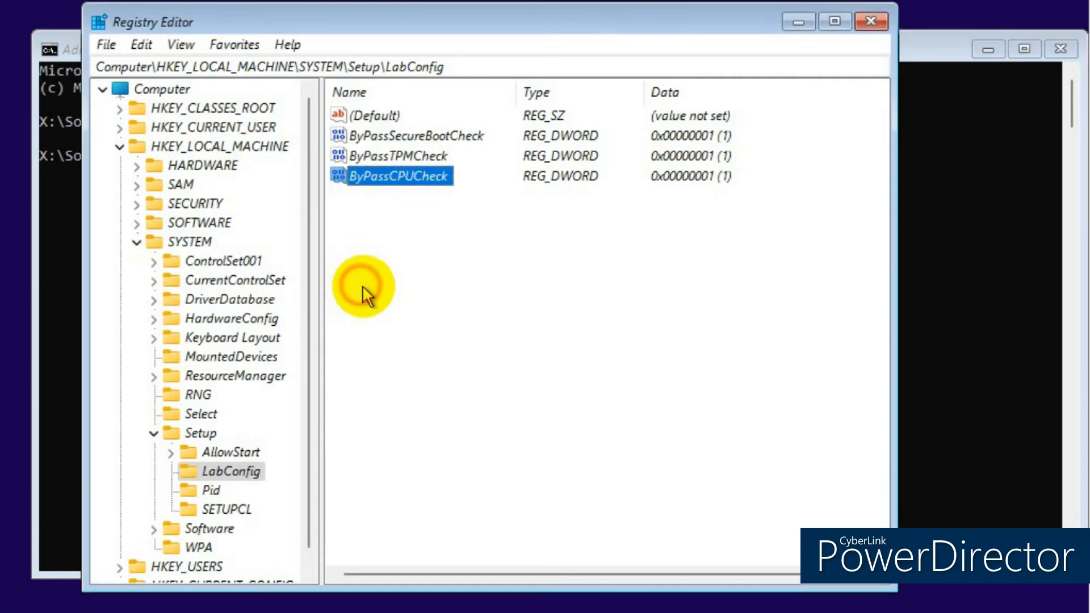
- Create a DWORD (32-bit) value named ByPassRAMCheck in LabConfig
click(225, 471)
right_click(225, 471)
mouse_move(326, 511)
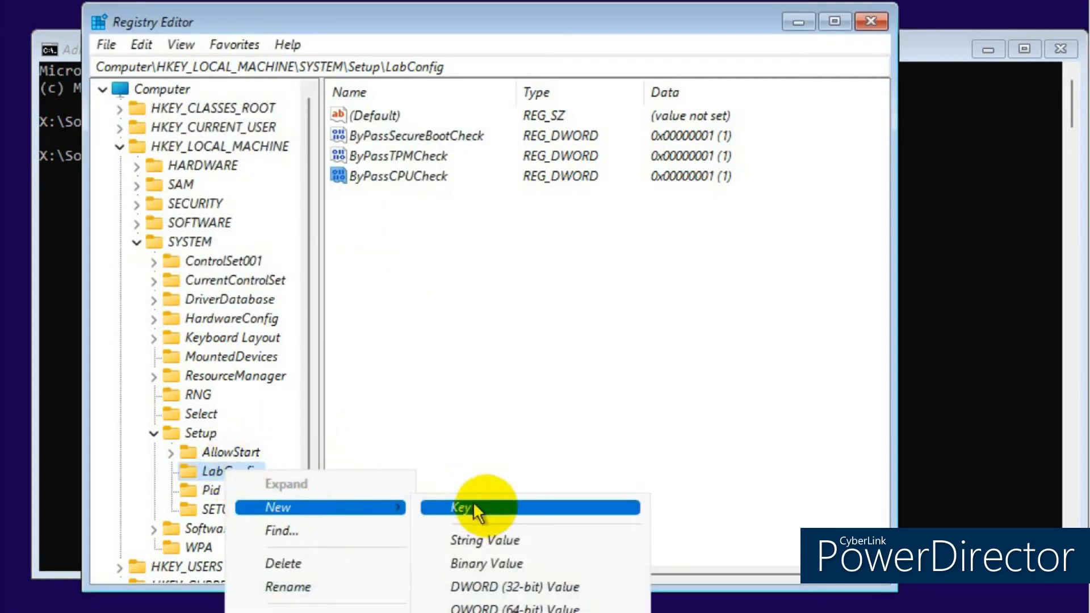
click(494, 582)
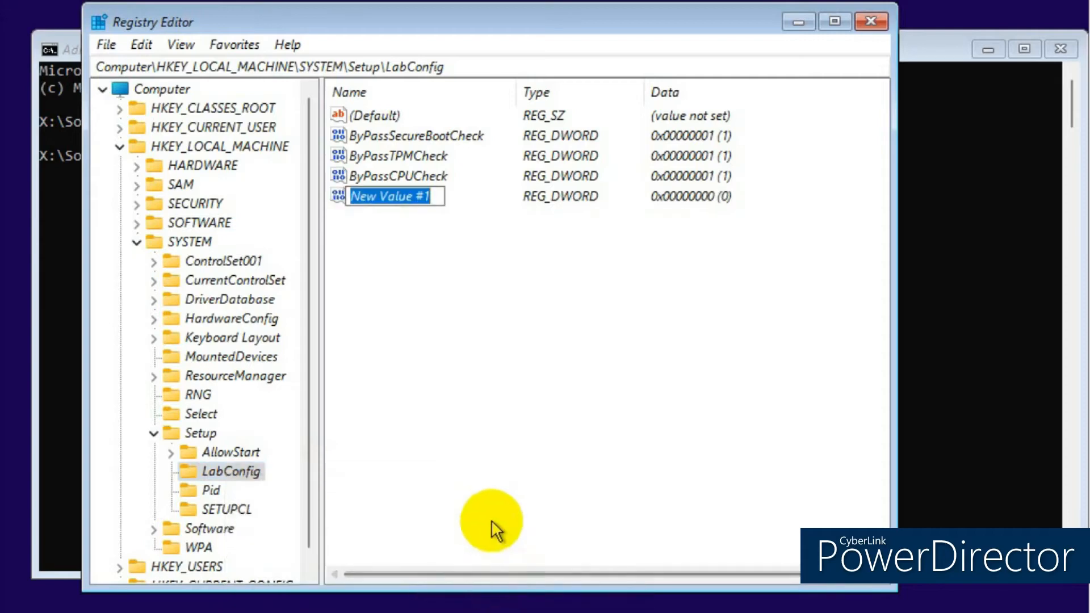
text(B)
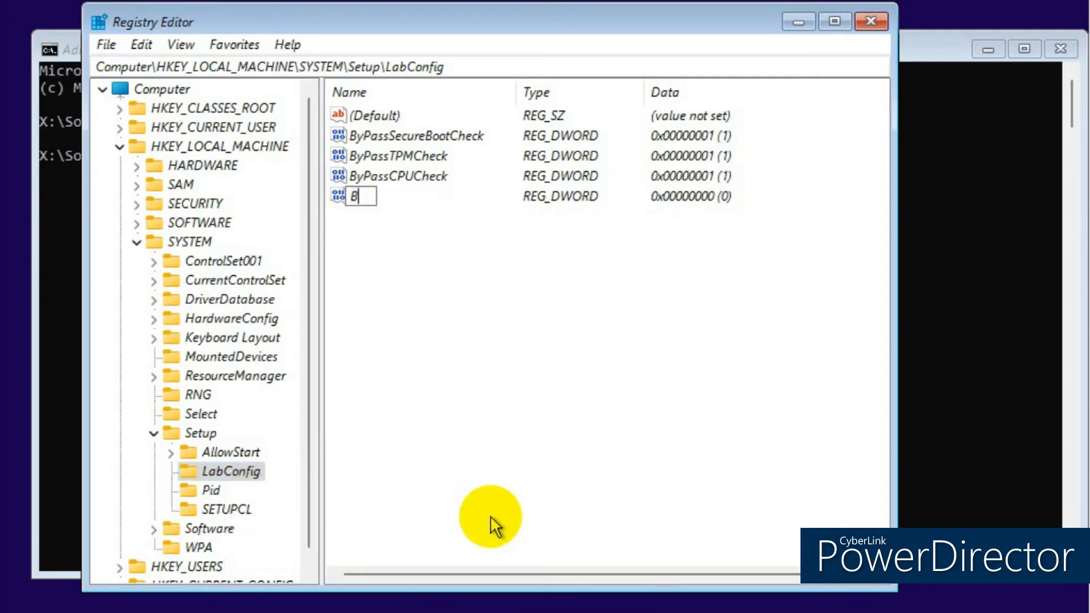
text(yPassRAMCheck)
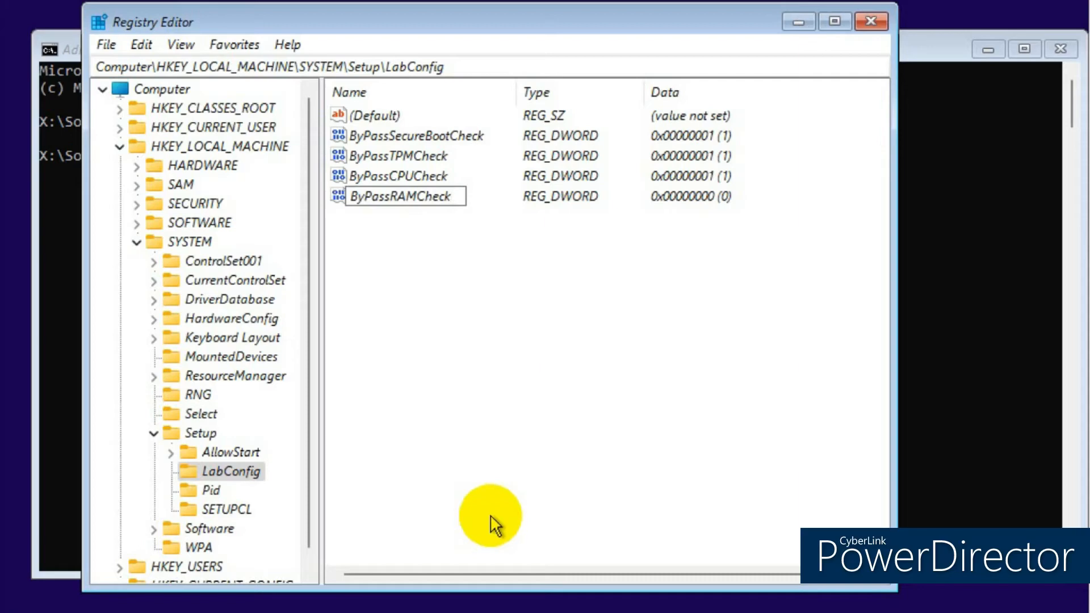
key(Return)
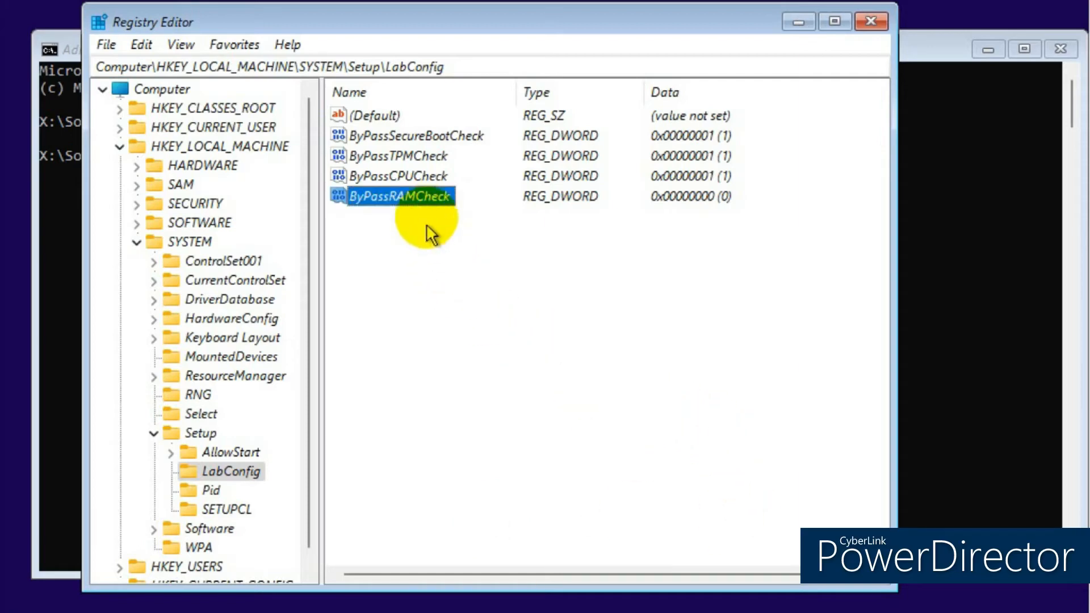
- Set ByPassRAMCheck's value data to 1
double_click(424, 196)
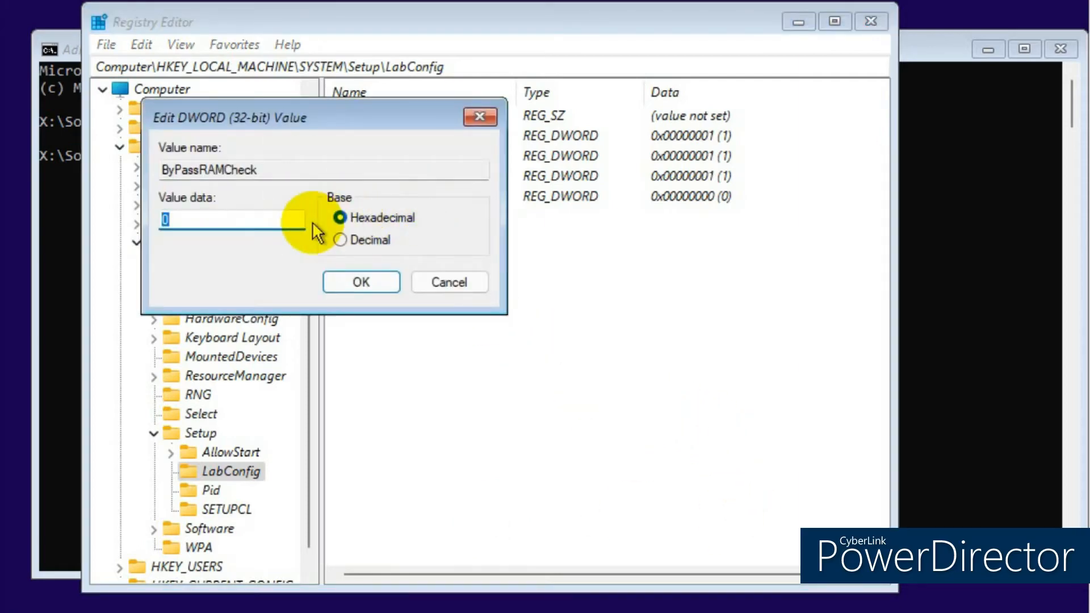
text(1)
click(346, 270)
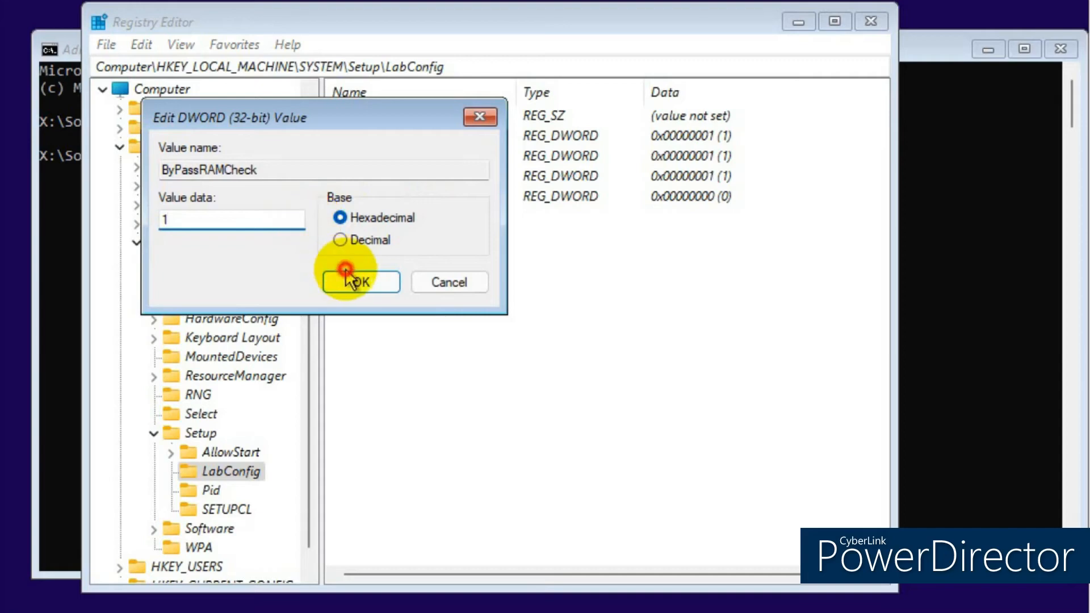
click(352, 285)
scroll(380, 304, right, 1)
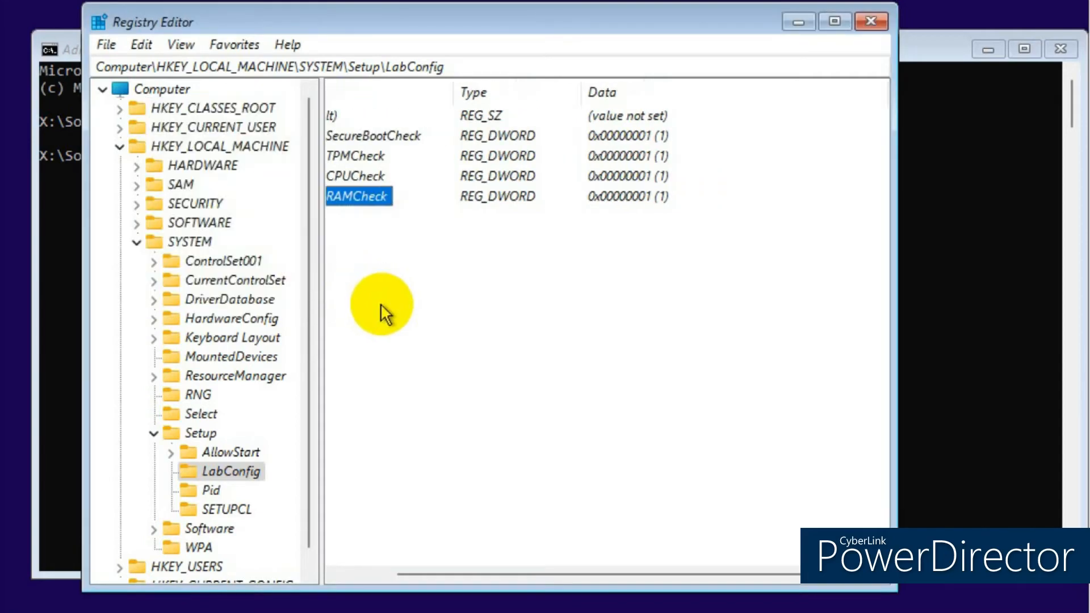
- Close Registry Editor and exit the command prompt
click(878, 20)
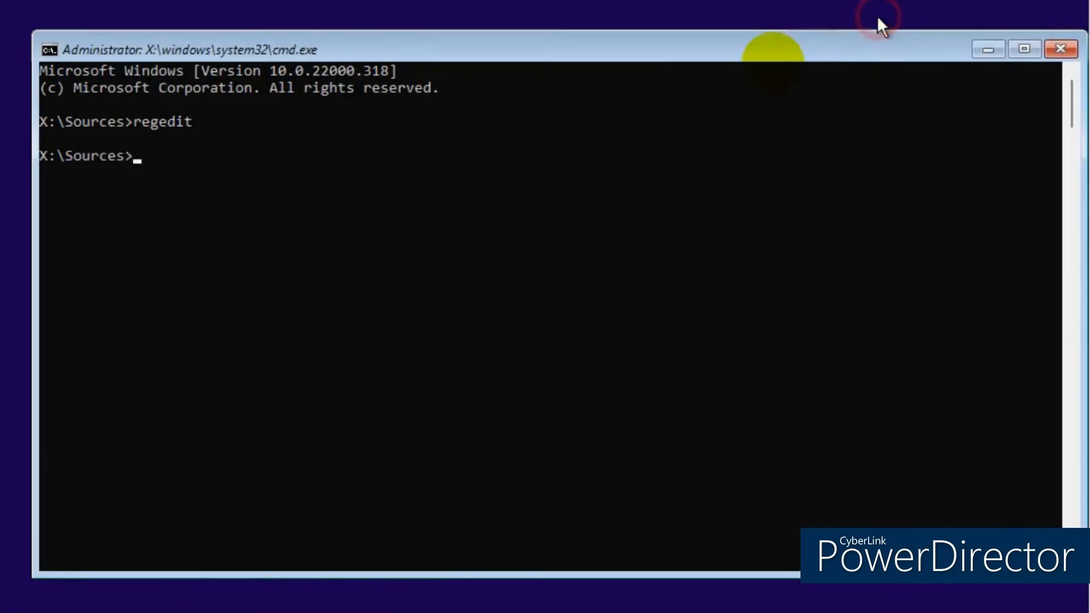
text(exit)
key(Return)
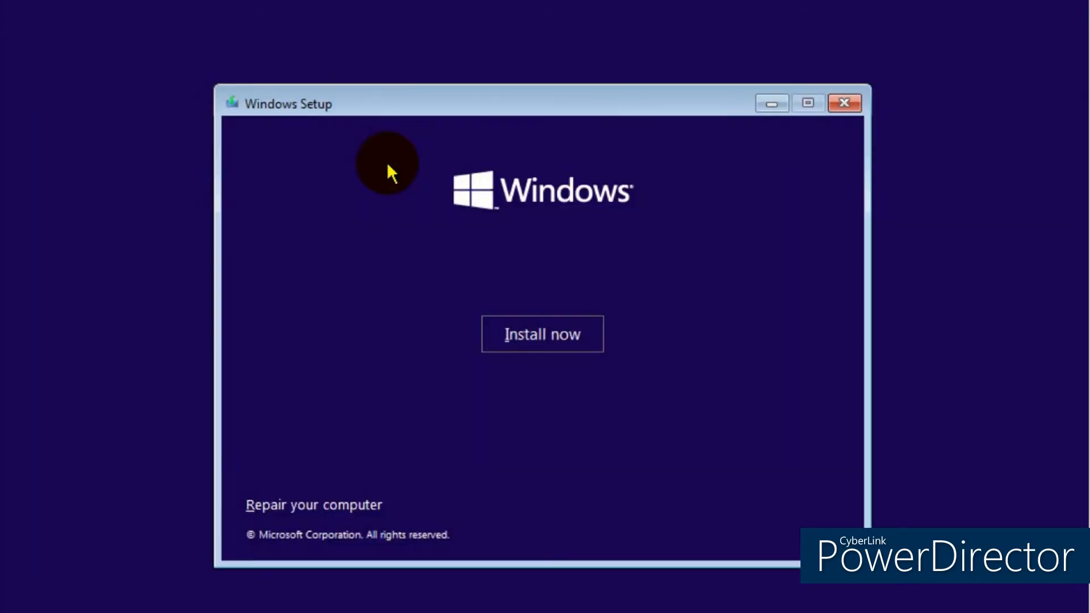
- Retry the install without a product key, choosing Windows 11 Pro
click(542, 335)
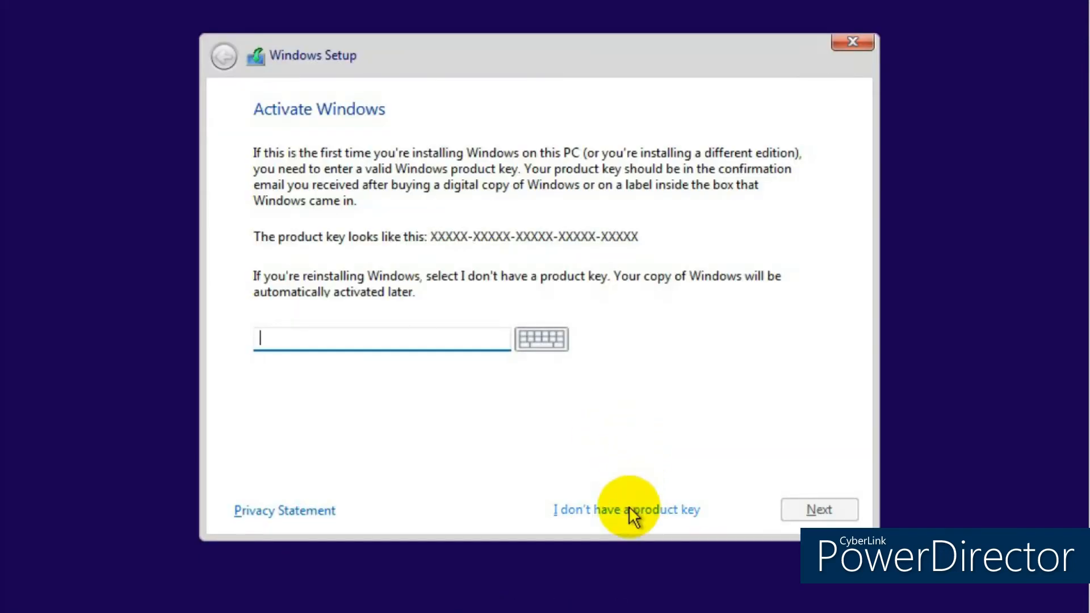
click(633, 514)
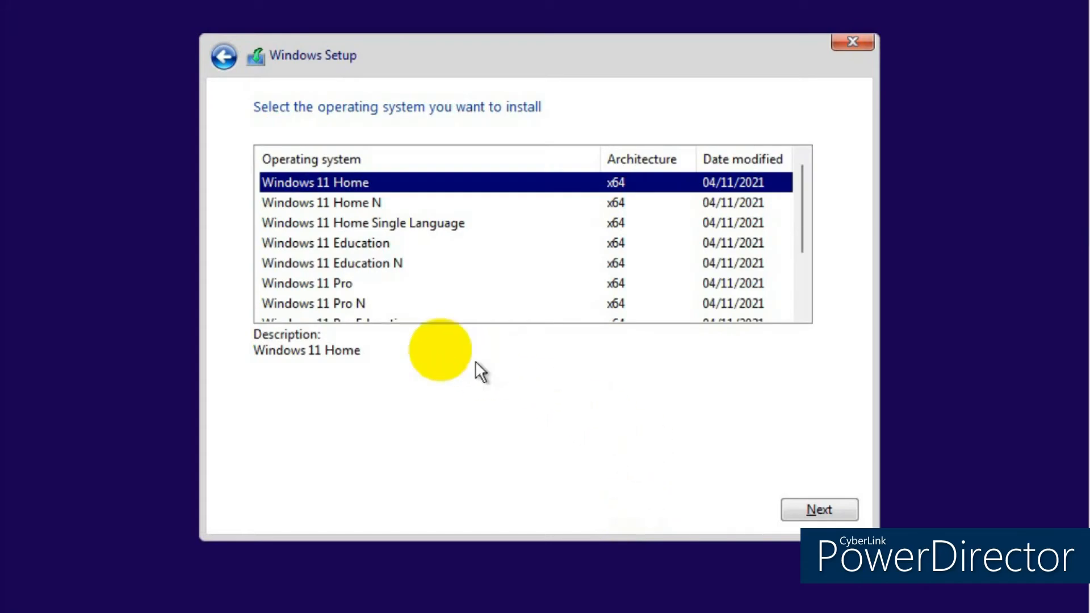
click(344, 284)
click(812, 509)
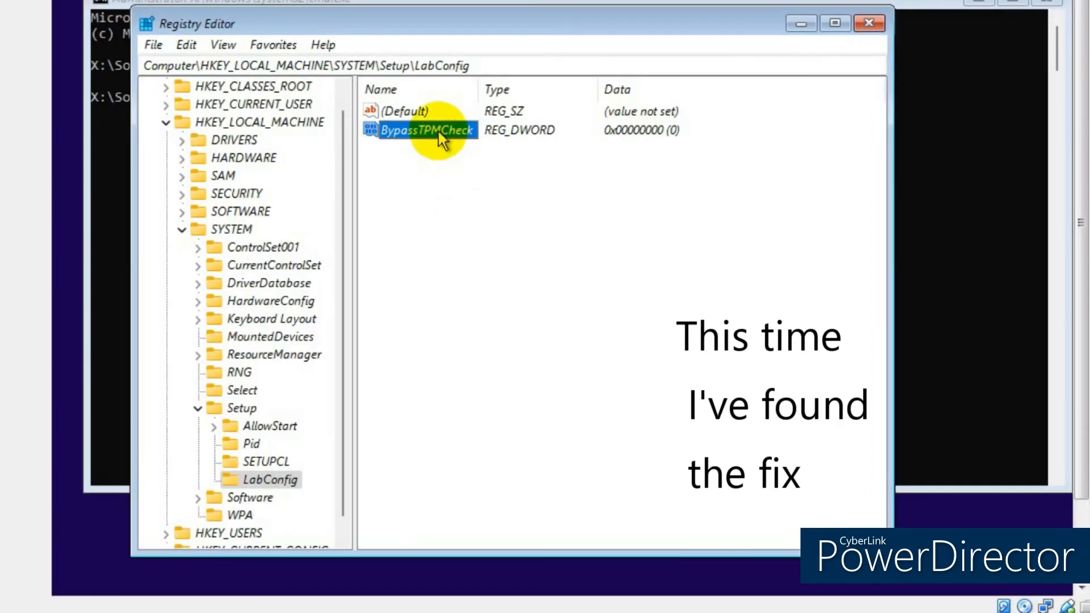
- Set BypassTPMCheck's value data to 1
double_click(437, 134)
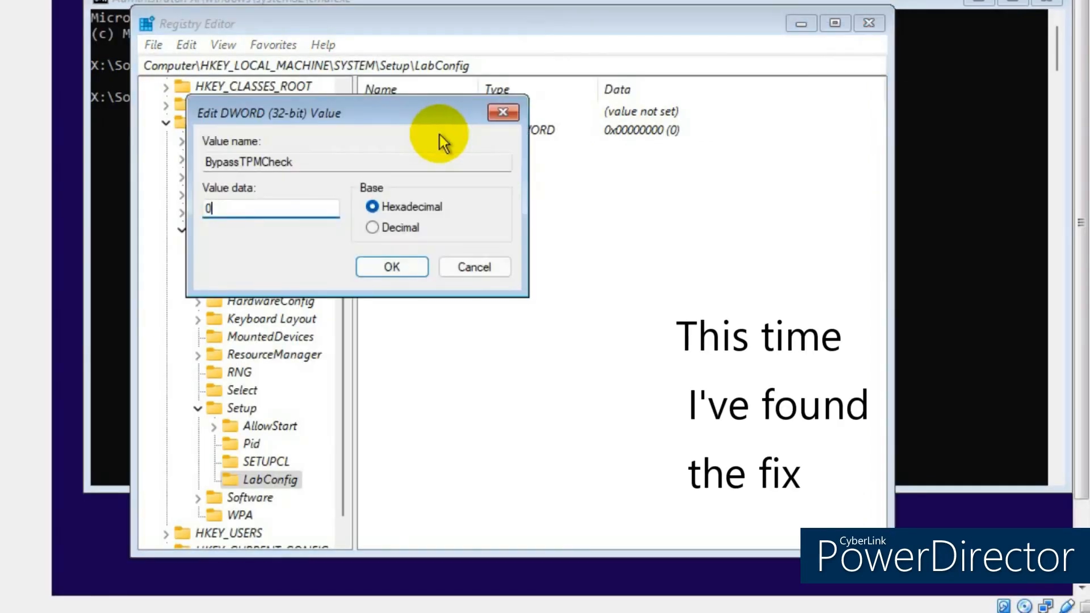
key(BackSpace)
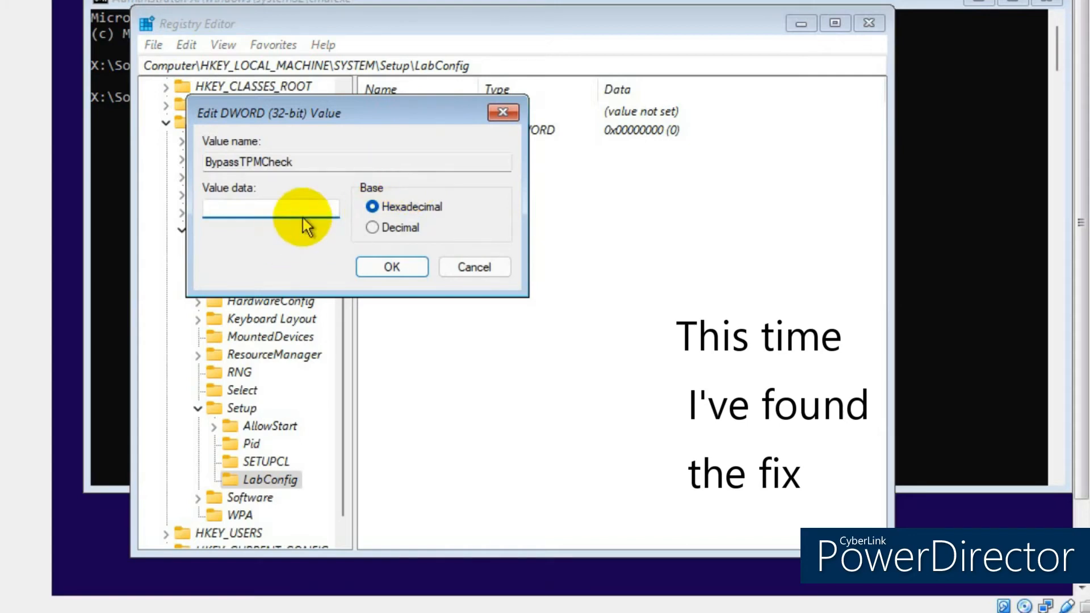
text(1)
click(372, 268)
- Create a DWORD (32-bit) value named BypassSecureBootCheck in LabConfig
right_click(252, 480)
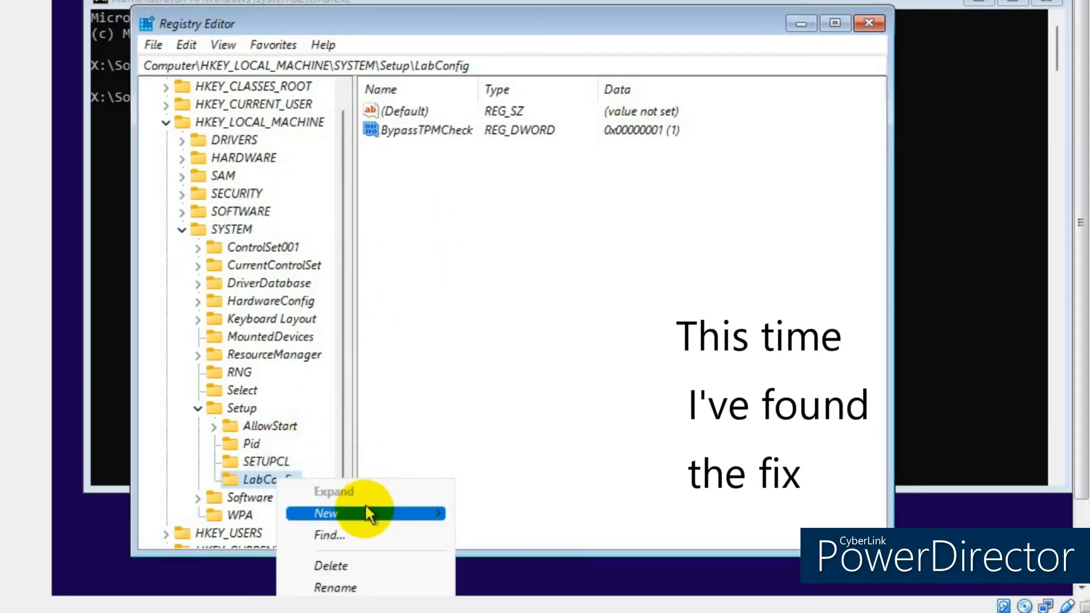
mouse_move(366, 512)
click(548, 587)
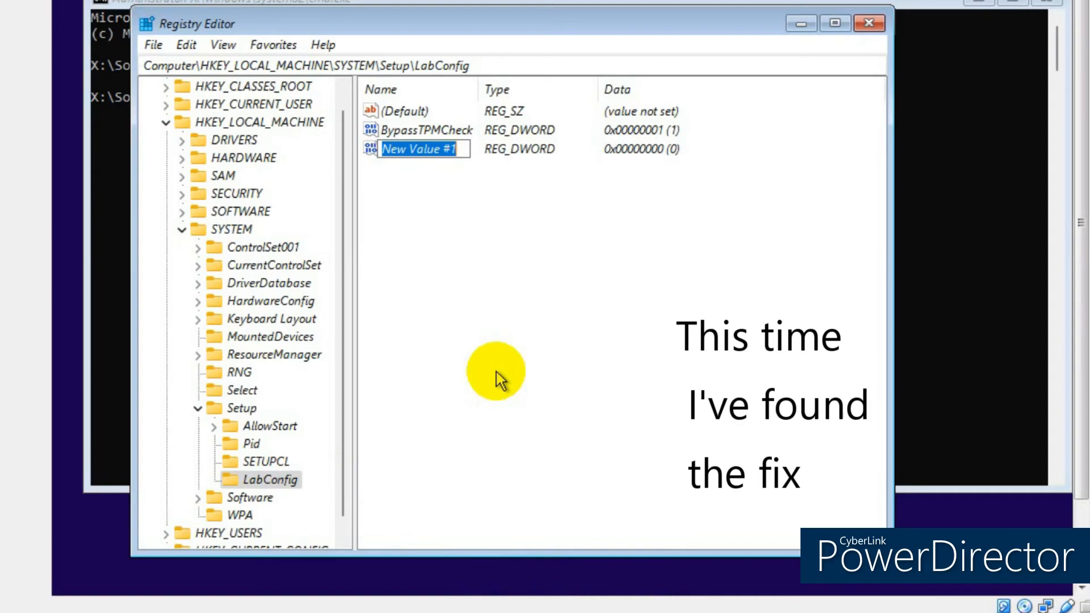
text(By)
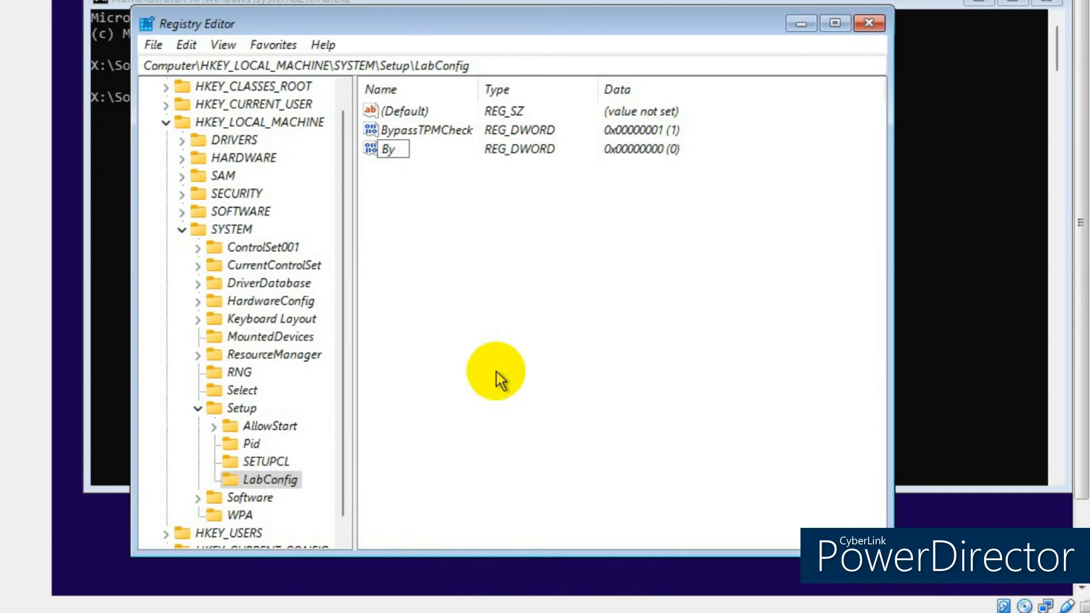
text(passAecure)
key(Left)
key(Left)
key(Left)
key(Left)
key(Left)
key(BackSpace)
text(S)
key(End)
text(BootCheck)
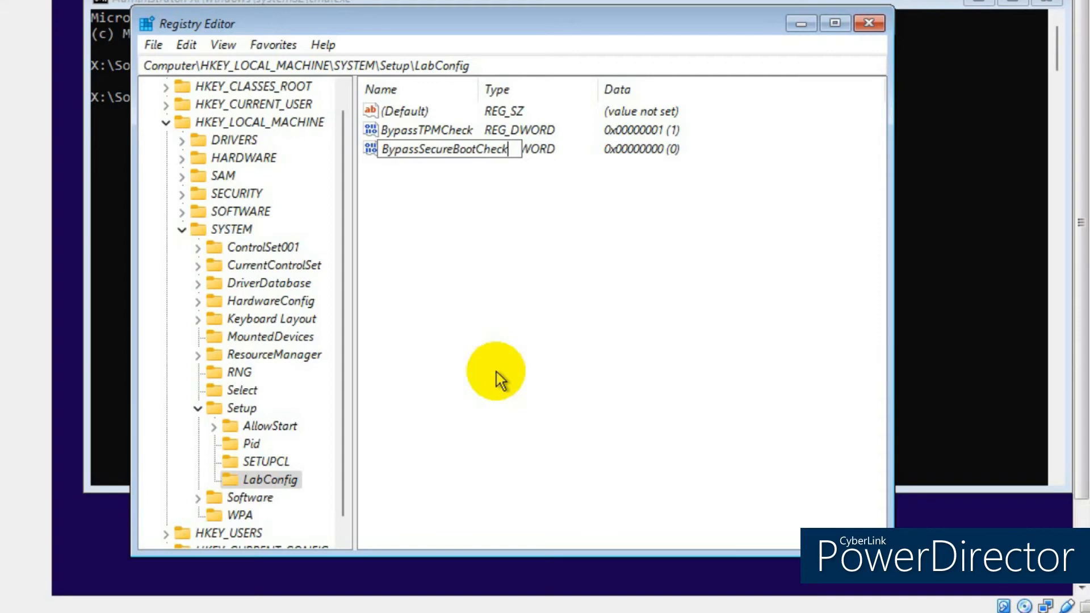
key(Return)
- Set BypassSecureBootCheck's value data to 1
double_click(434, 149)
text(1)
click(391, 267)
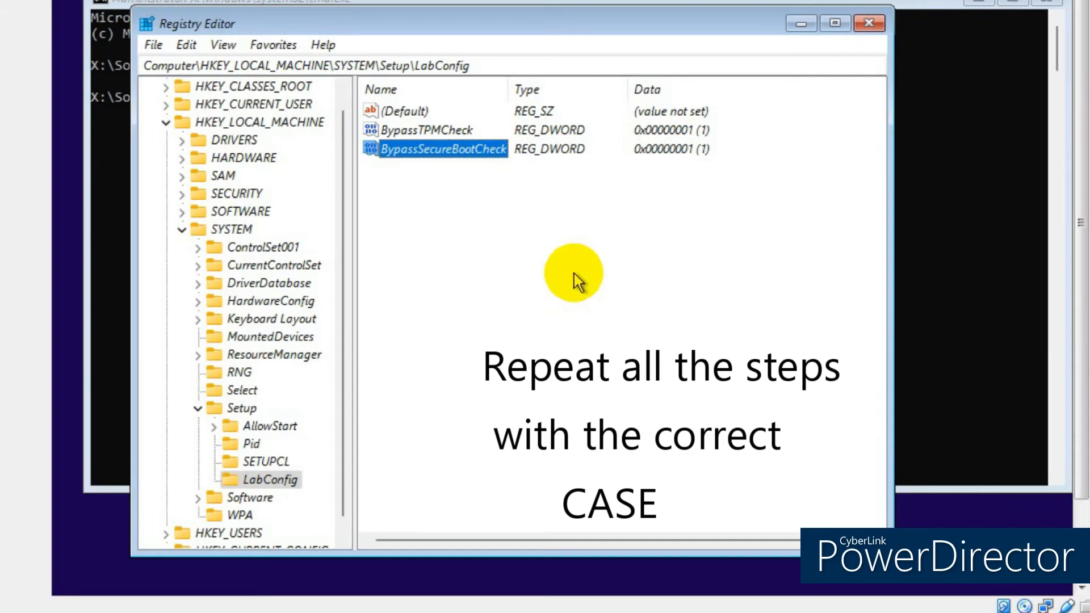
- Add a BypassCPUCheck DWORD (32-bit) value to LabConfig with data 1
right_click(266, 479)
mouse_move(362, 512)
click(534, 587)
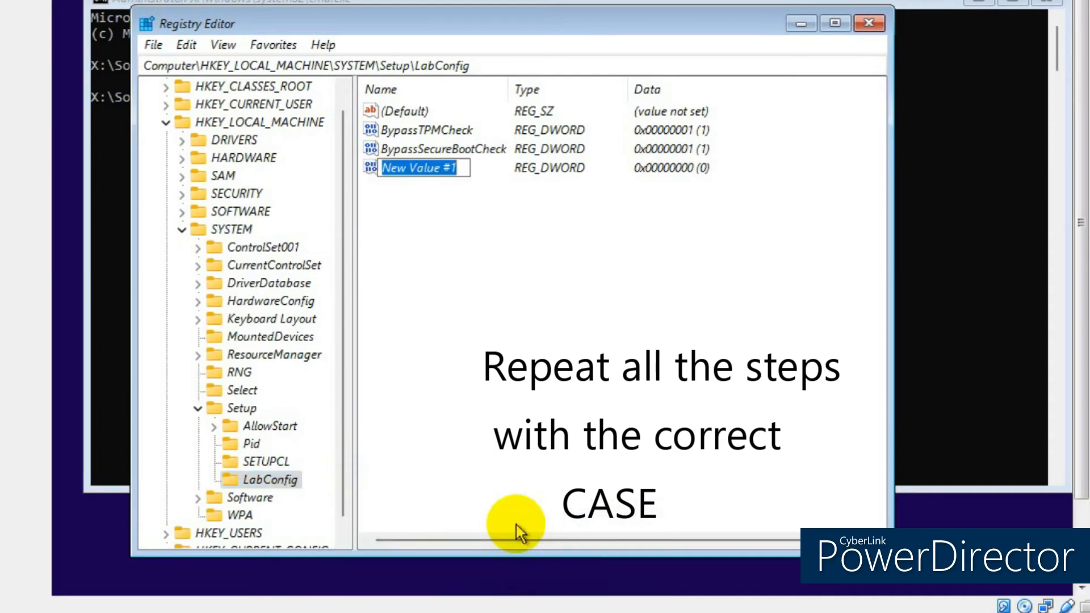
text(By)
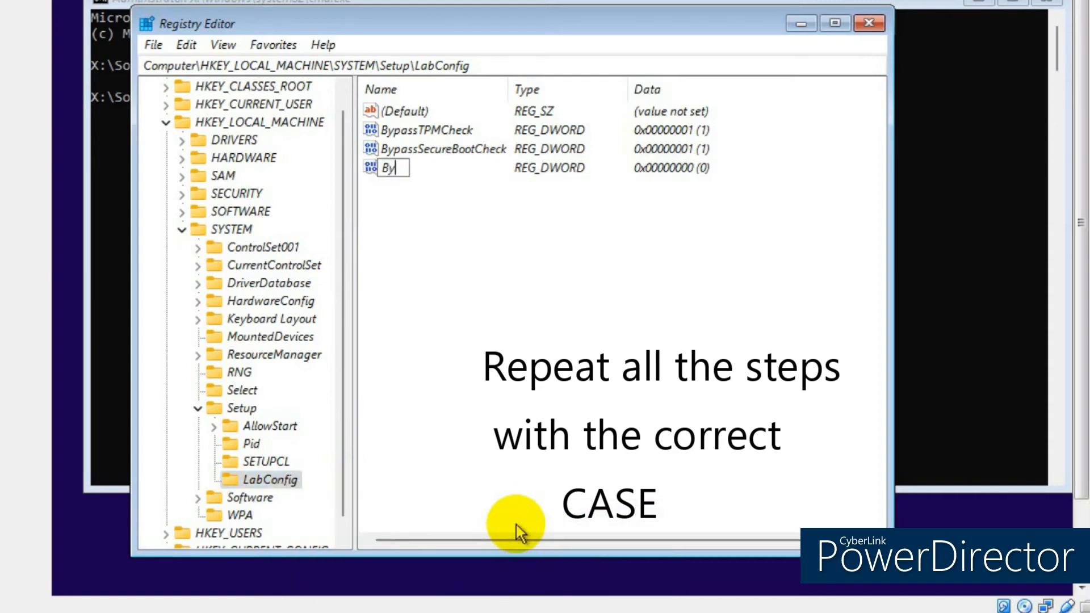
text(passCPUCheck)
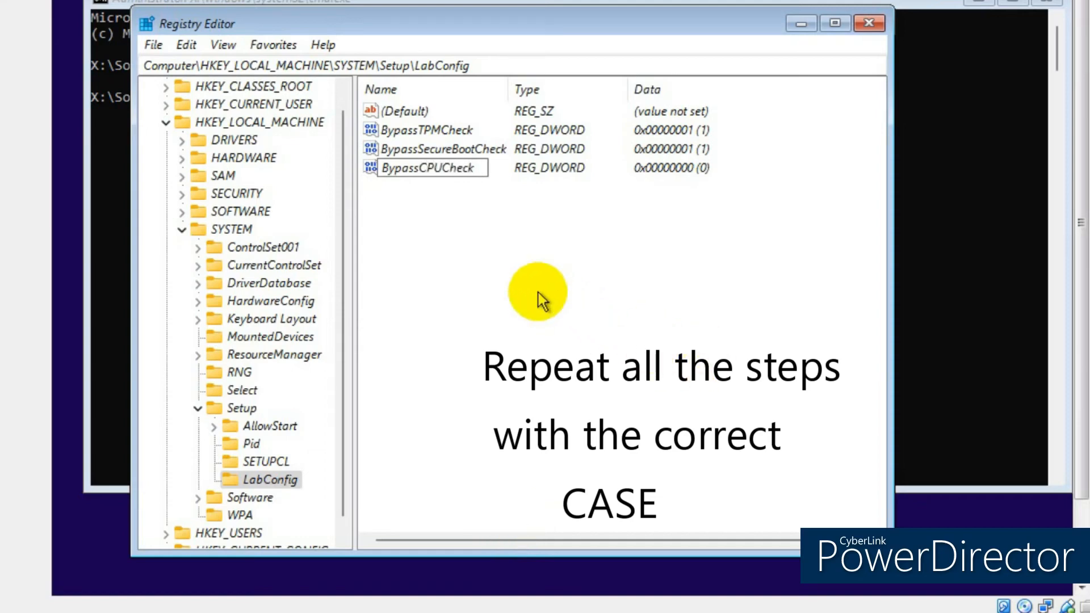
key(Return)
double_click(437, 164)
text(1)
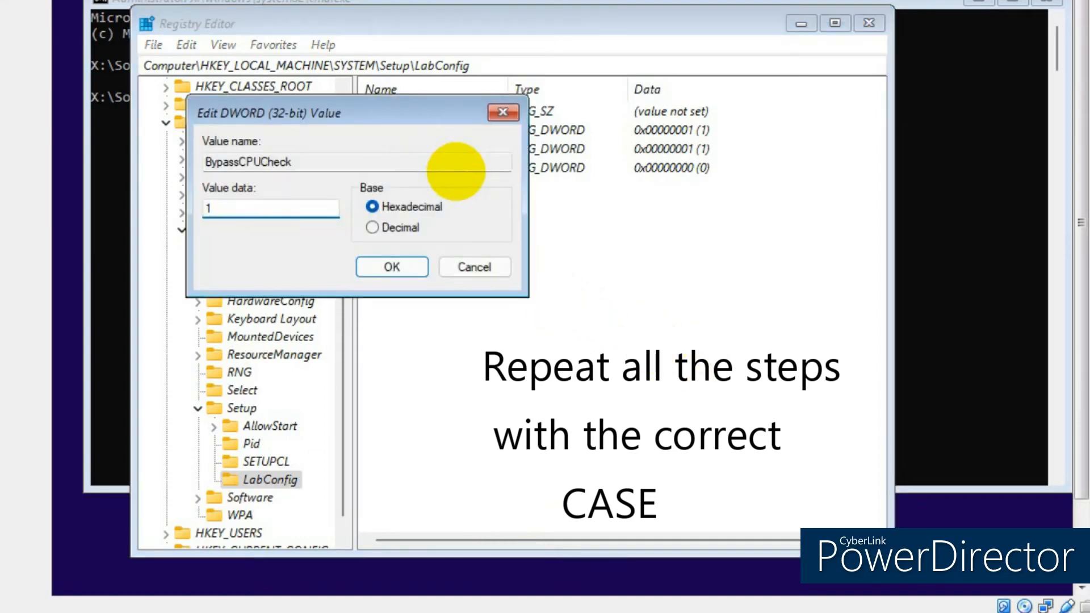
click(392, 267)
- Add a BypassRAMCheck DWORD (32-bit) value to LabConfig with data 1
right_click(283, 480)
mouse_move(363, 512)
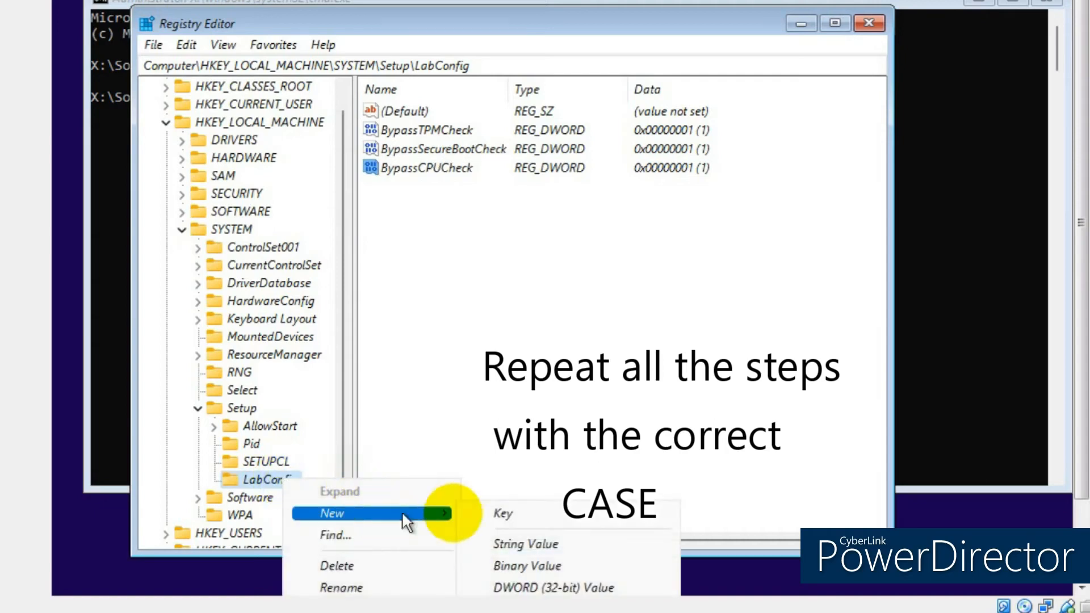
click(573, 588)
text(Bypass)
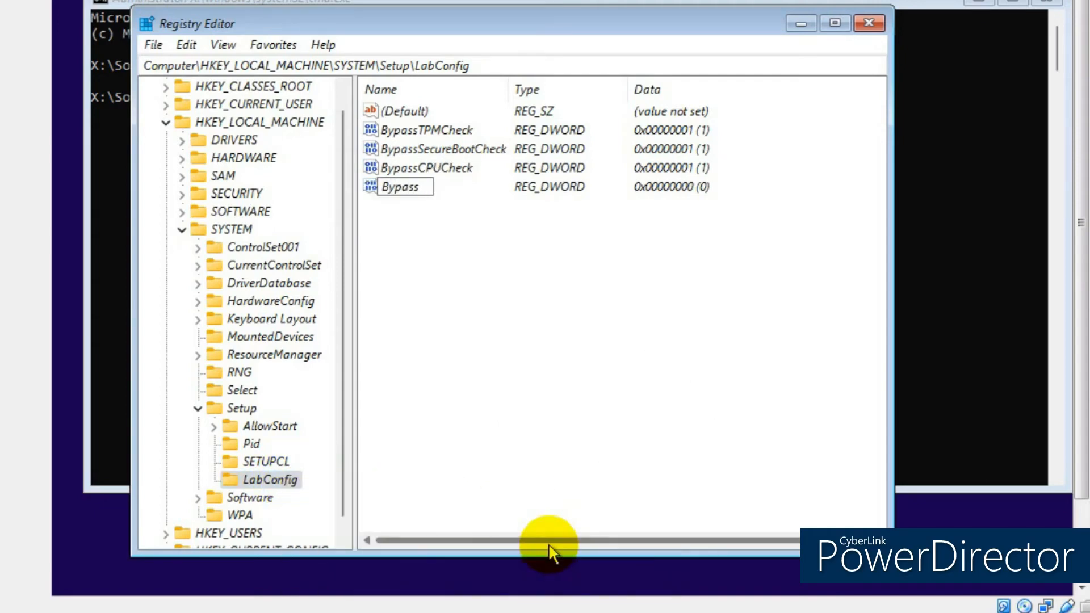
text(RAMCheck)
key(Return)
double_click(440, 187)
text(1)
click(406, 270)
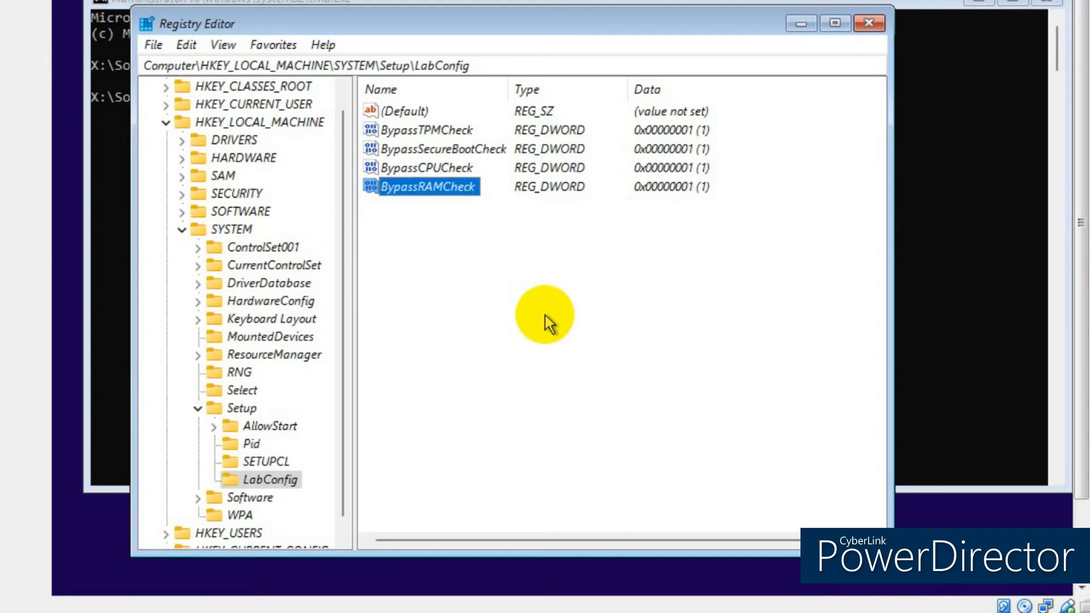
- Close Registry Editor, exit the command prompt, and start Install now
click(867, 24)
text(exit)
key(Return)
click(558, 307)
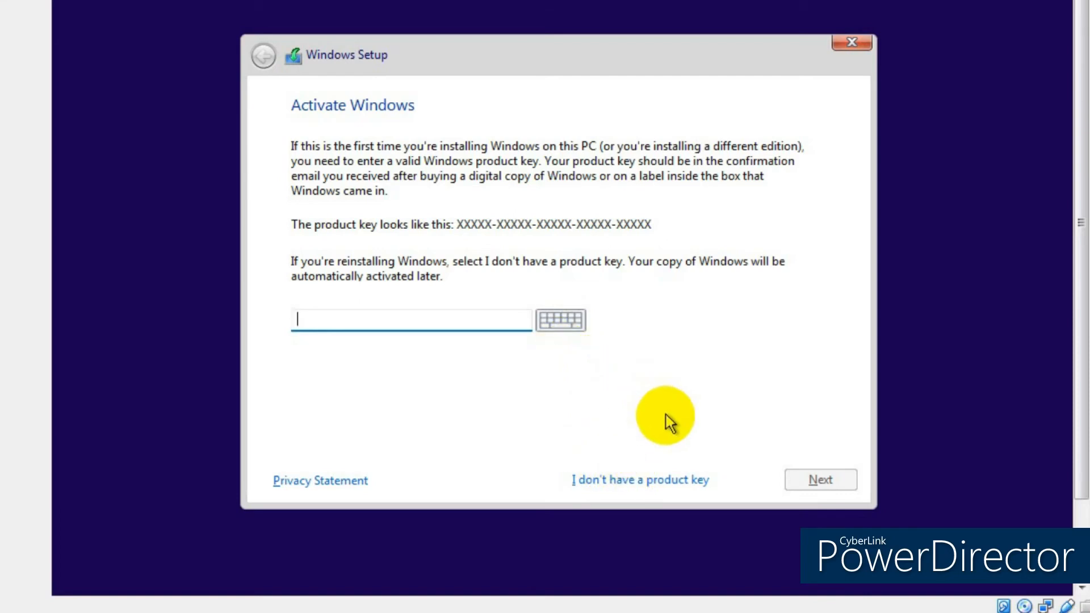
- Skip the product key, pick Windows 11 Pro, and tick the licence acceptance box
click(646, 479)
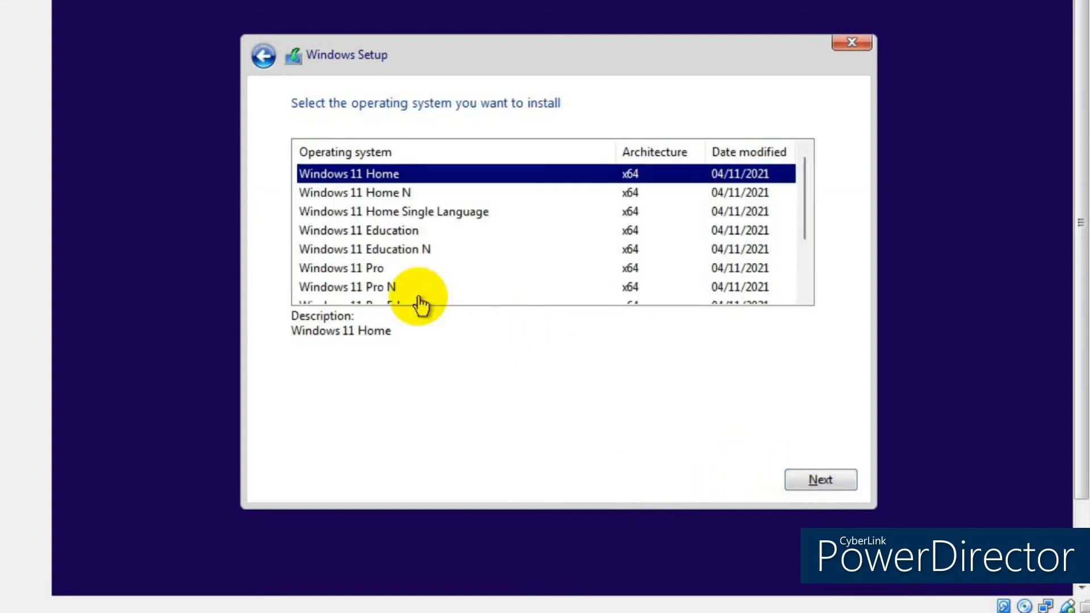
click(377, 274)
click(820, 480)
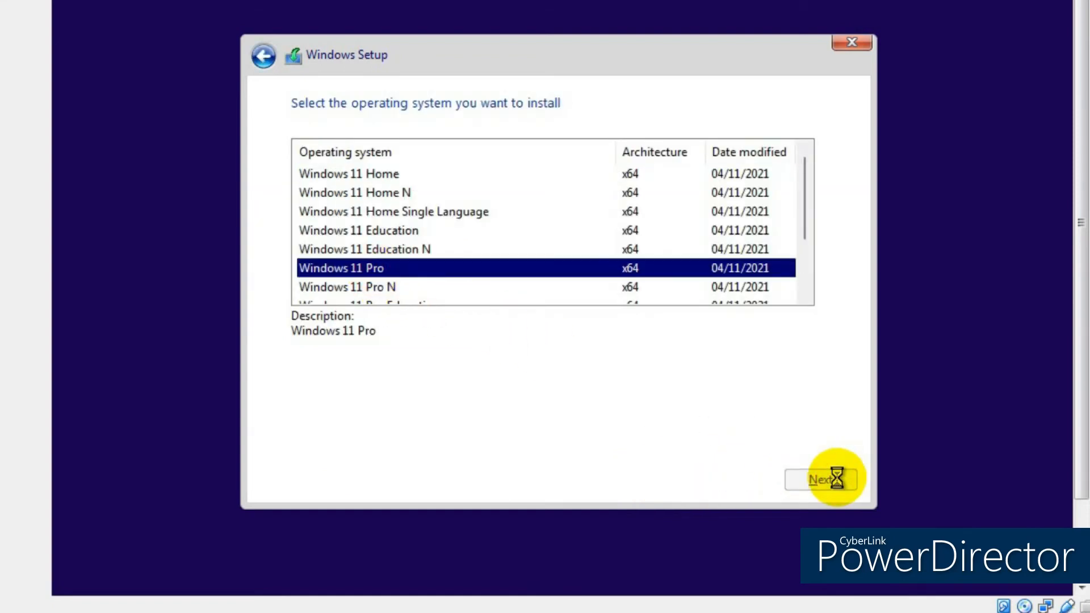
click(425, 452)
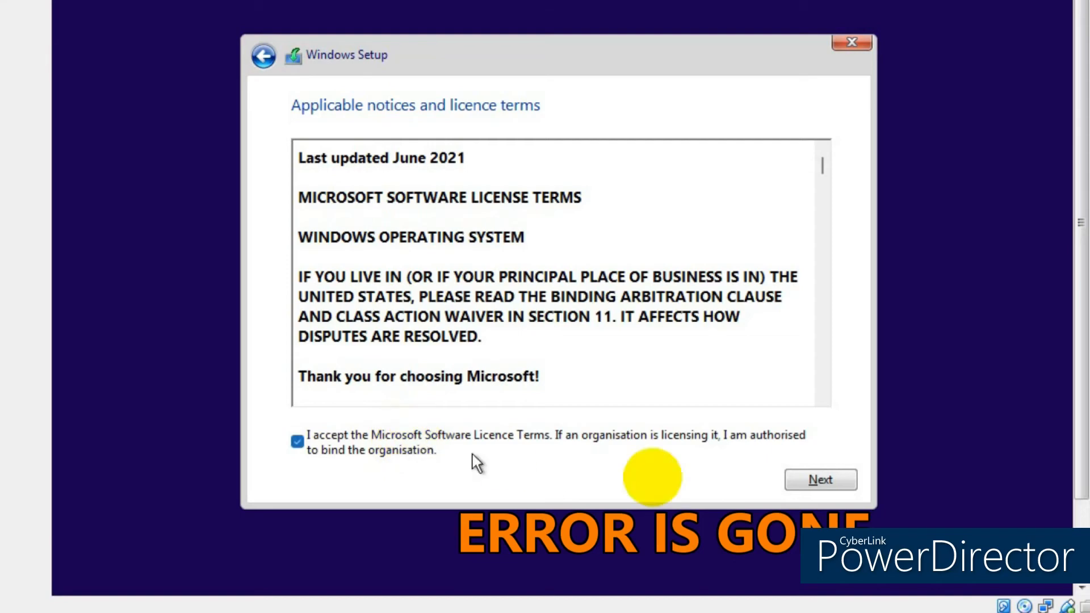
- Do a custom install with a new 81920 MB partition on Drive 0, installing onto Partition 2
click(820, 479)
click(522, 318)
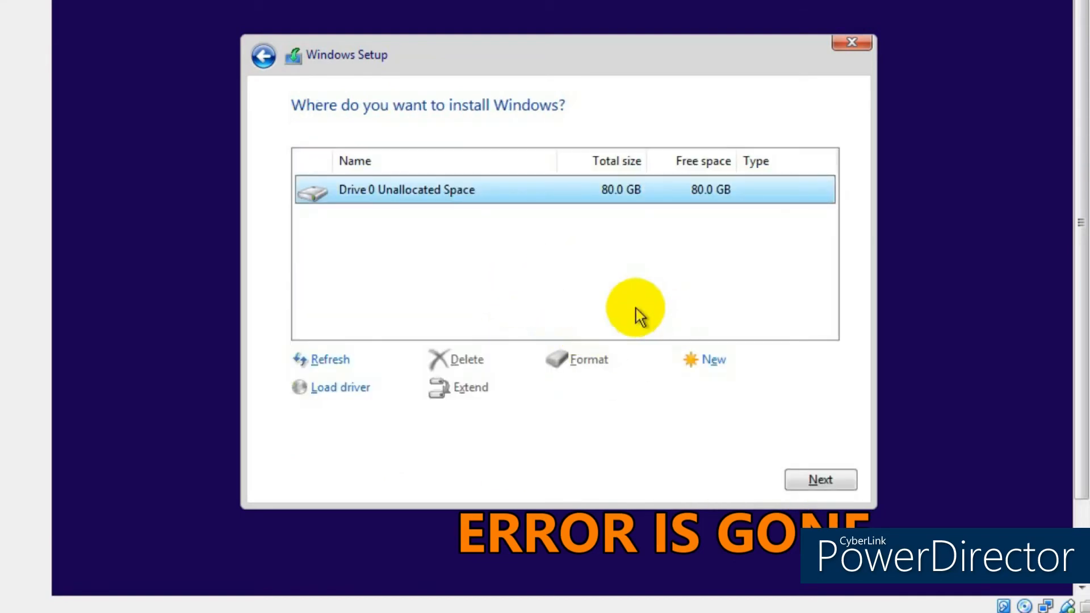
click(719, 358)
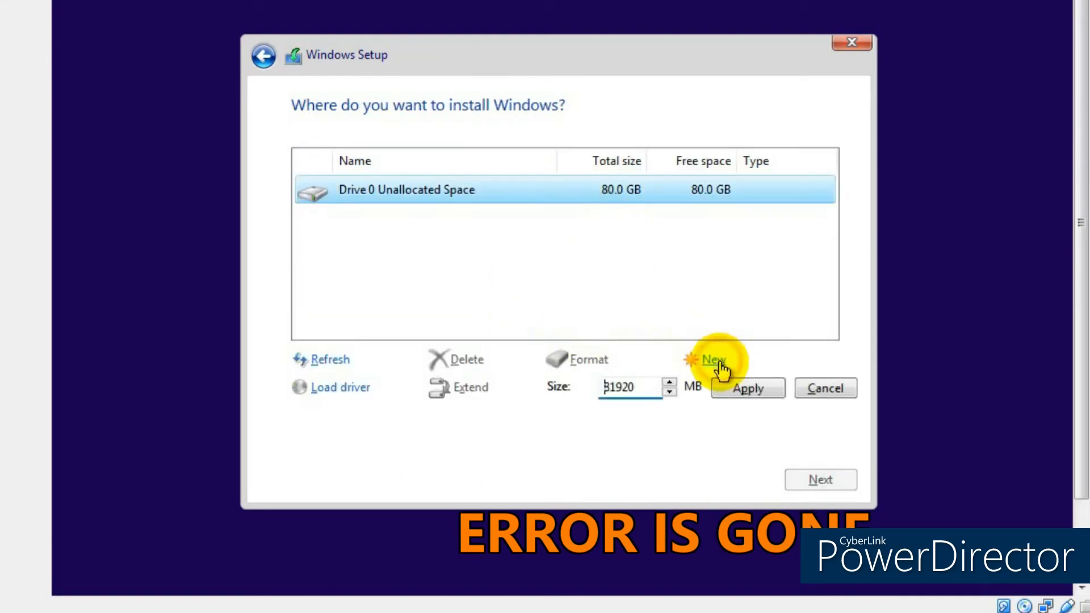
click(750, 391)
click(692, 389)
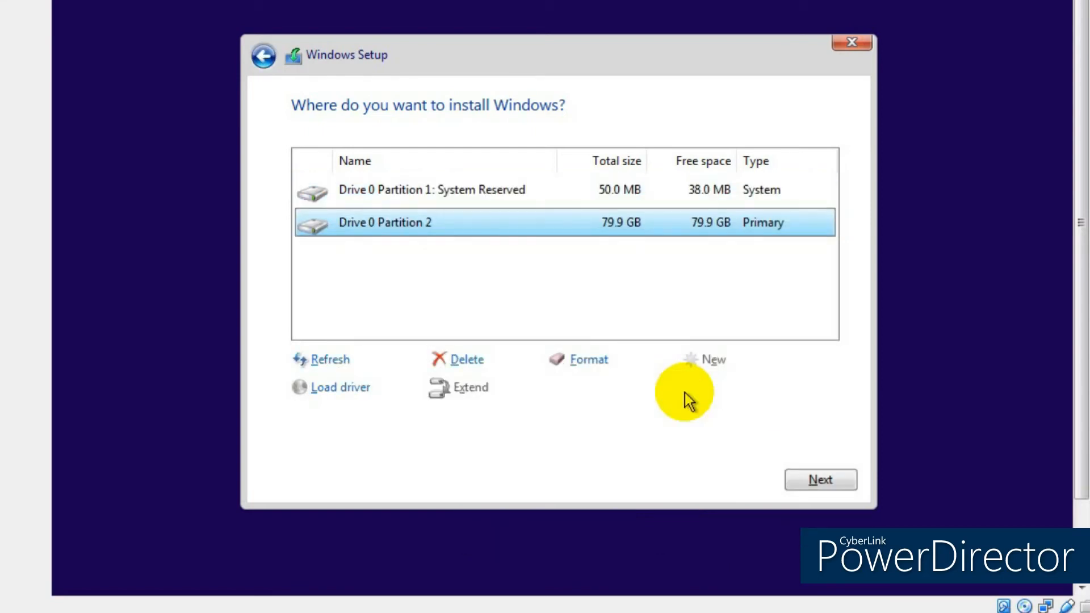
click(834, 480)
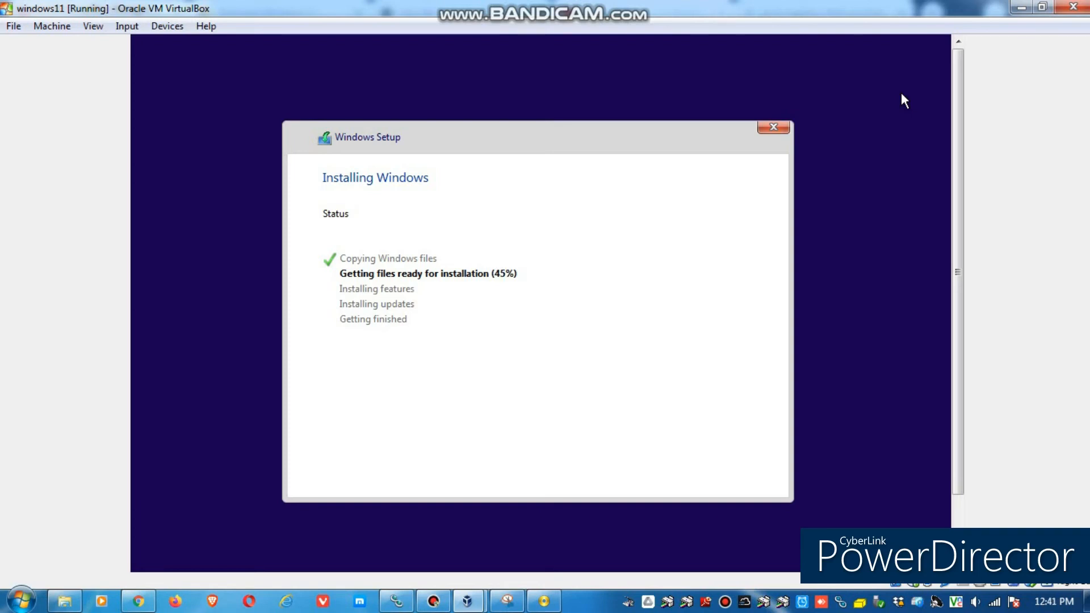
- Let the installation finish and the VM restart into the keyboard layout page
click(585, 608)
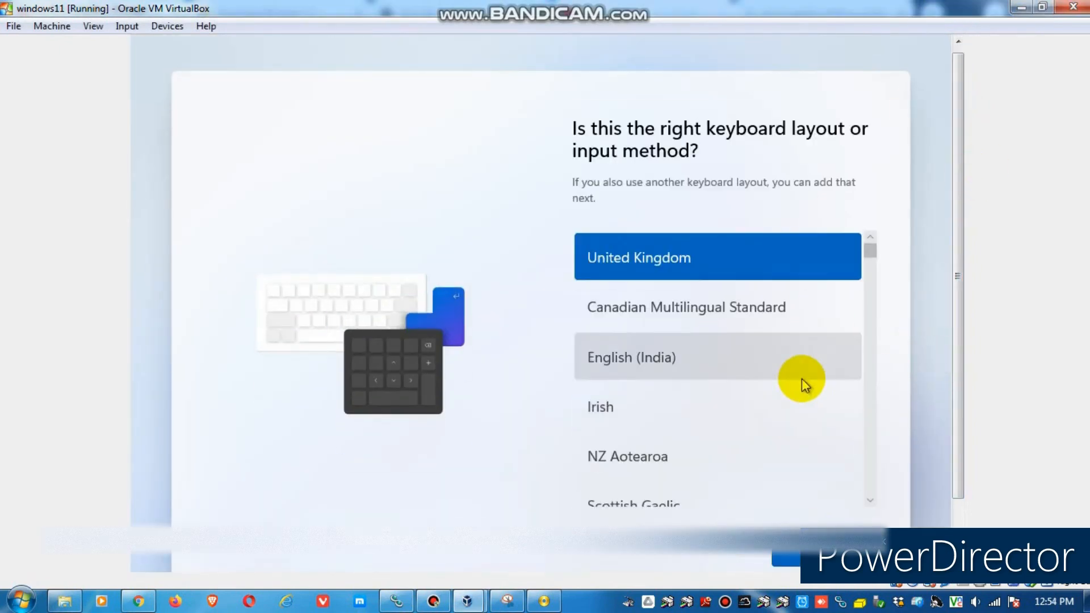
- Confirm the United Kingdom keyboard layout, skip a second layout, and return the VM to windowed view
click(817, 559)
click(811, 558)
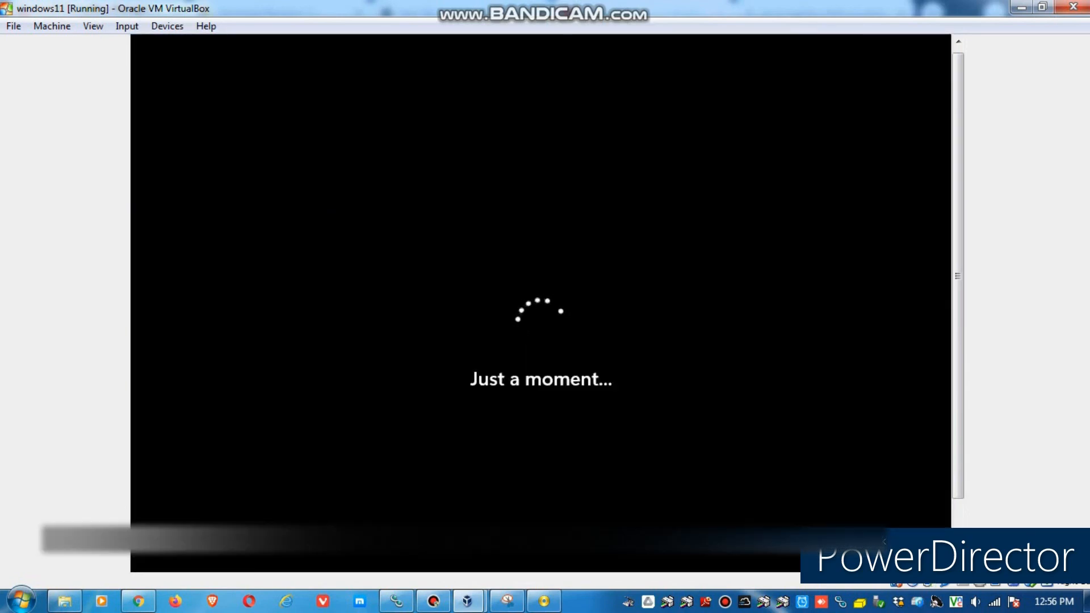
click(93, 26)
click(108, 42)
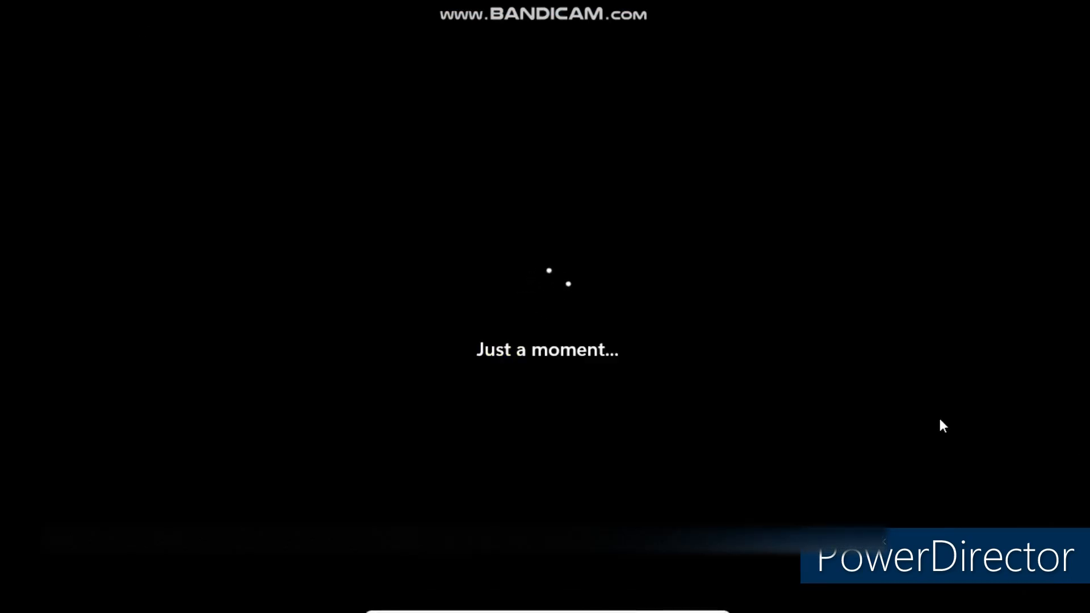
click(700, 603)
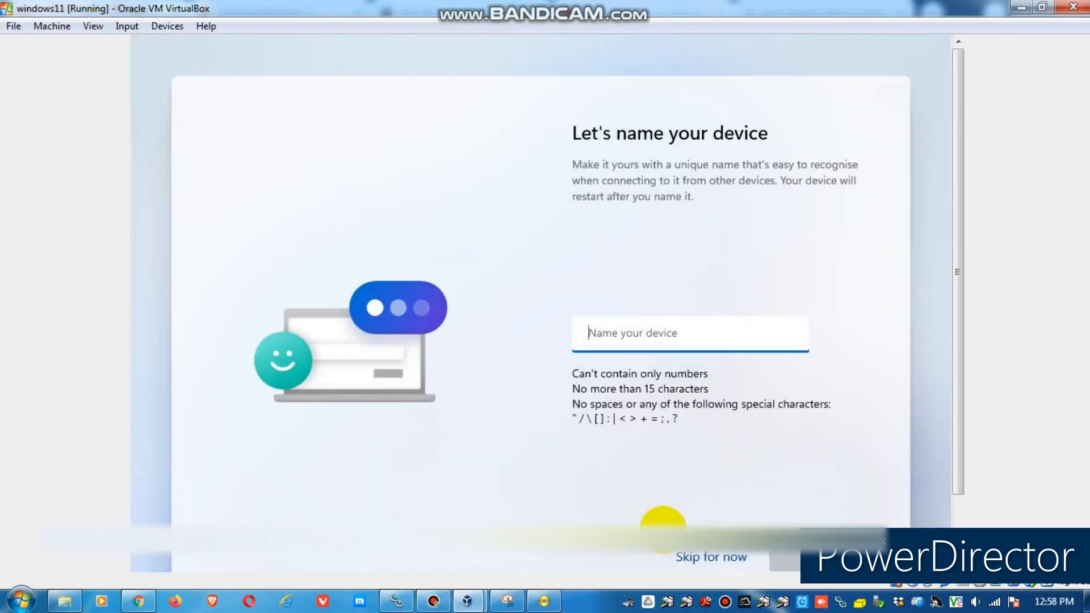
- Name the device win11-virtual and choose an offline account instead of Microsoft sign-in
text(win)
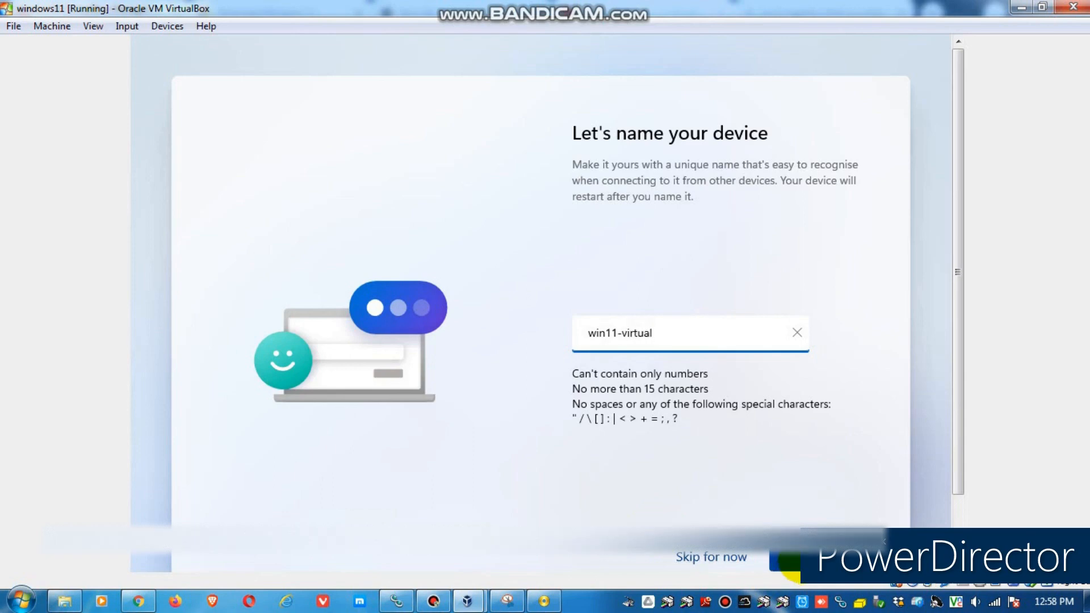
text(11-virtual)
click(789, 565)
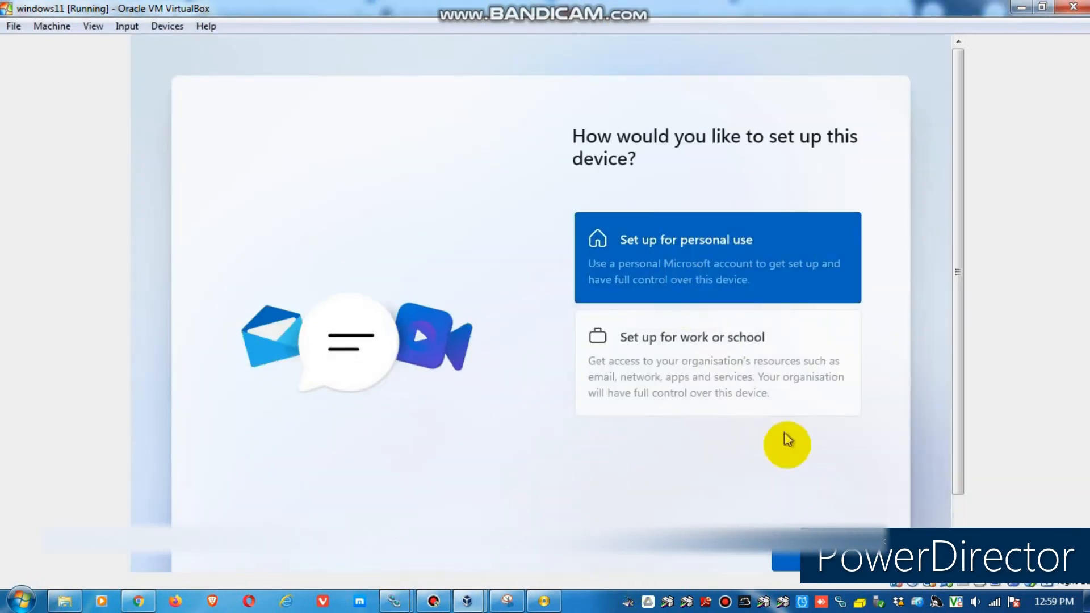
click(813, 558)
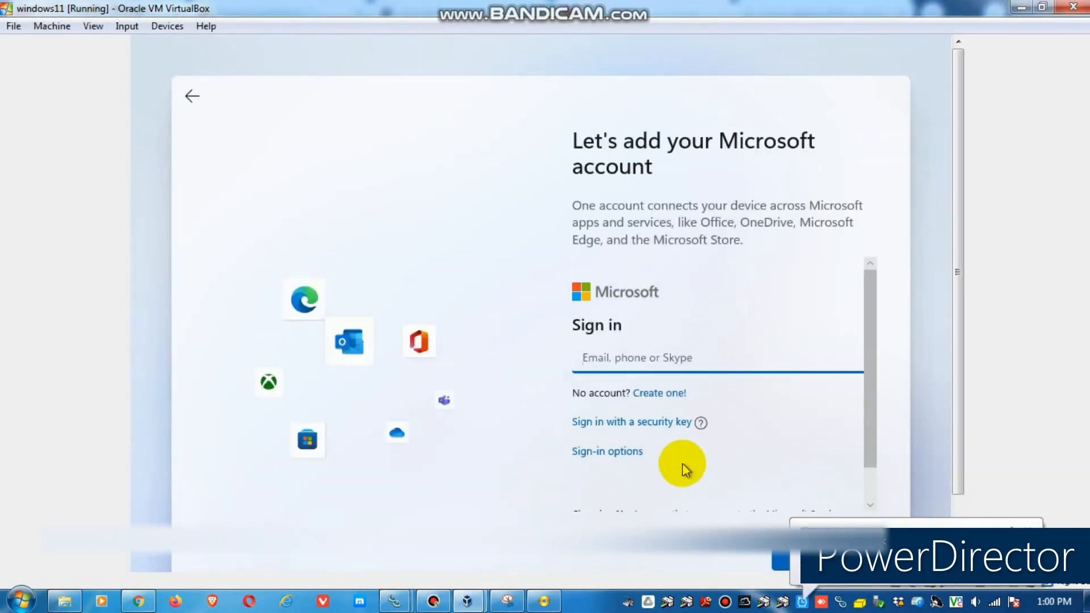
scroll(678, 454, down, 2)
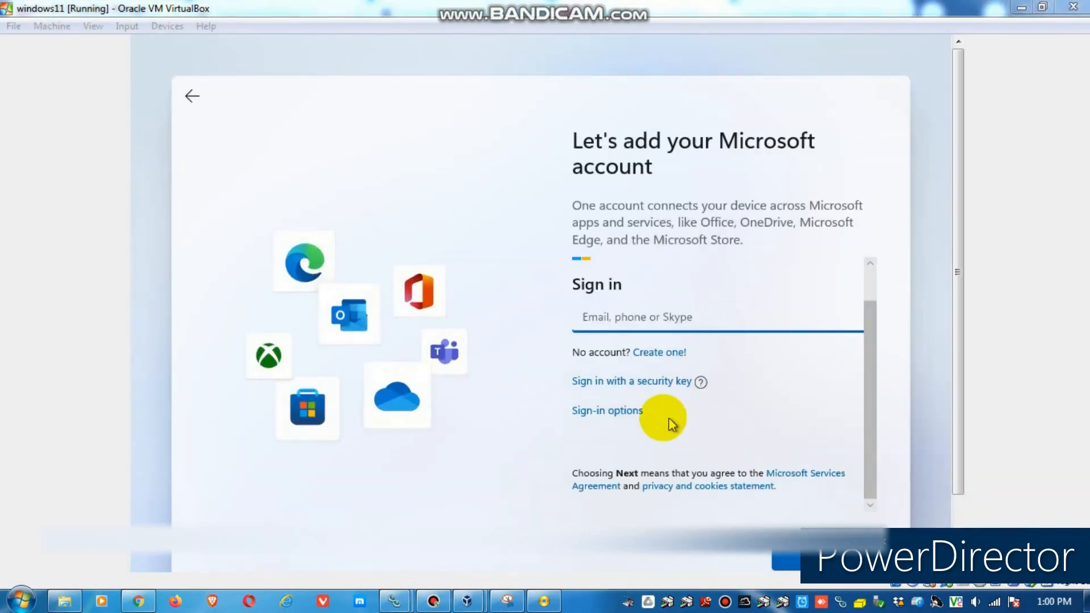
click(624, 411)
click(639, 399)
click(758, 557)
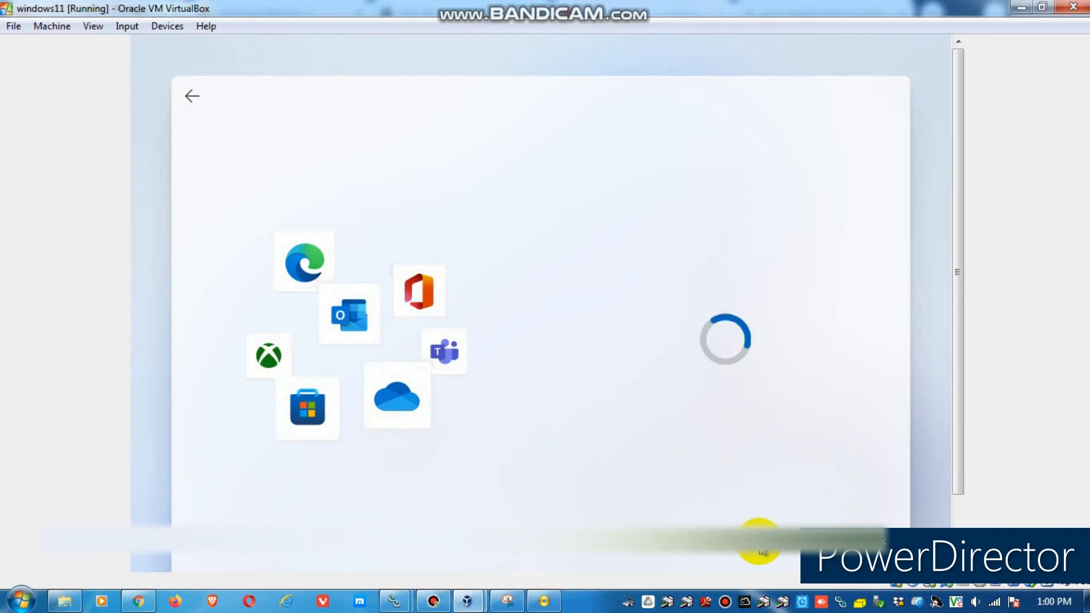
- Create the local account with the chosen user name and accept the privacy settings
text(johny)
click(777, 531)
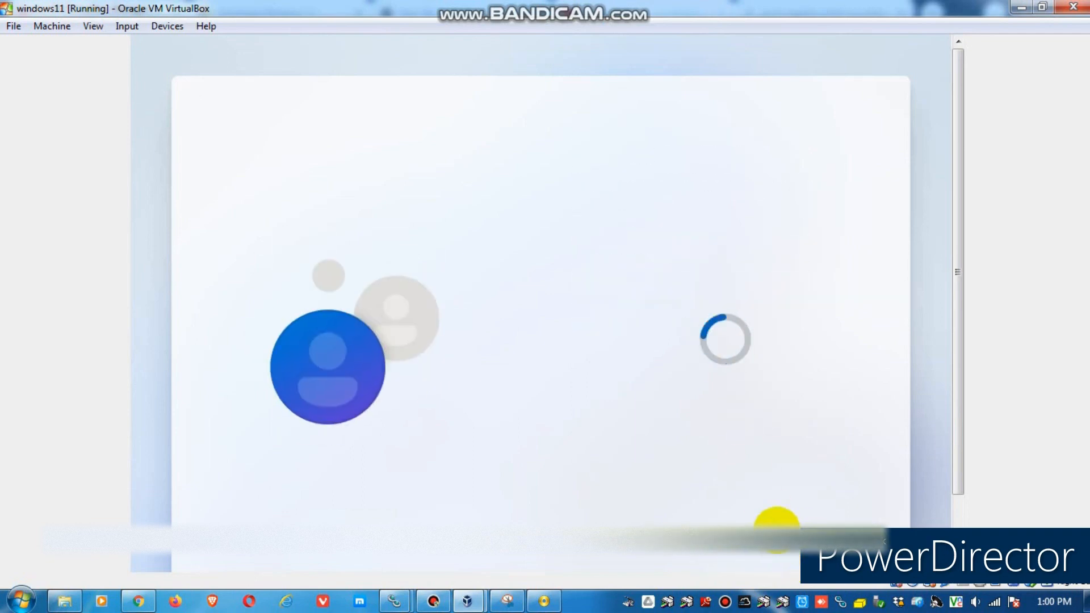
click(828, 558)
click(828, 557)
click(828, 557)
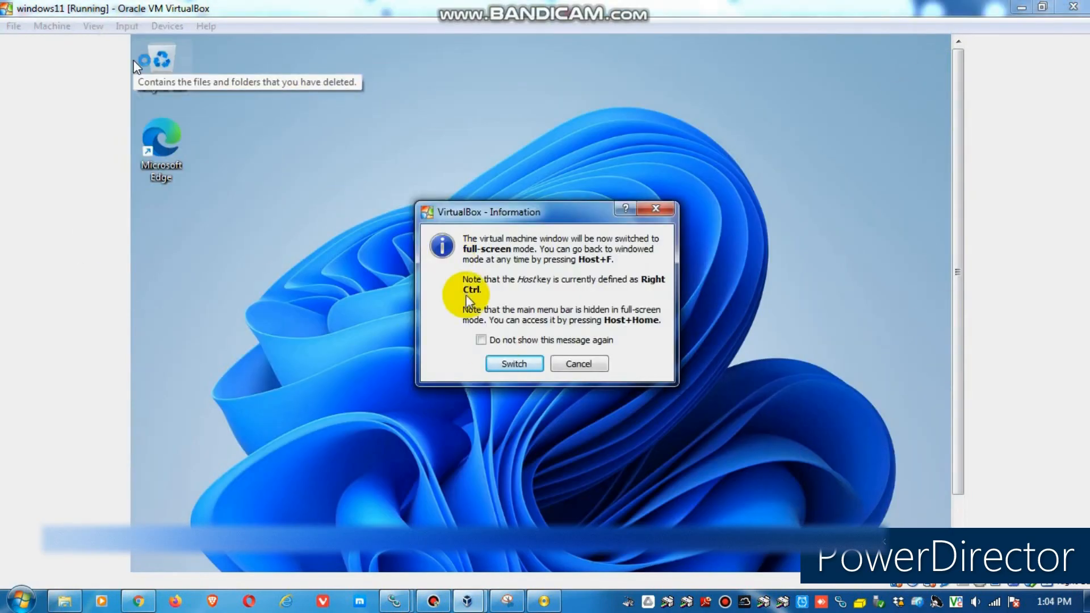
- Open Personalisation from the desktop context menu and go to the Themes page
click(514, 364)
right_click(461, 214)
click(476, 284)
right_click(476, 299)
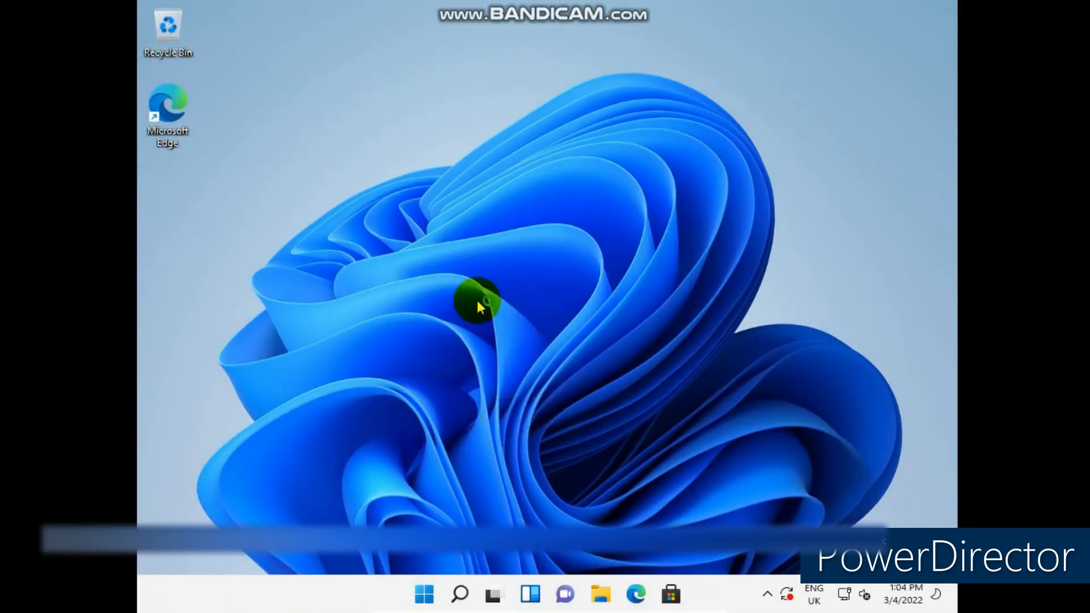
click(511, 456)
click(501, 415)
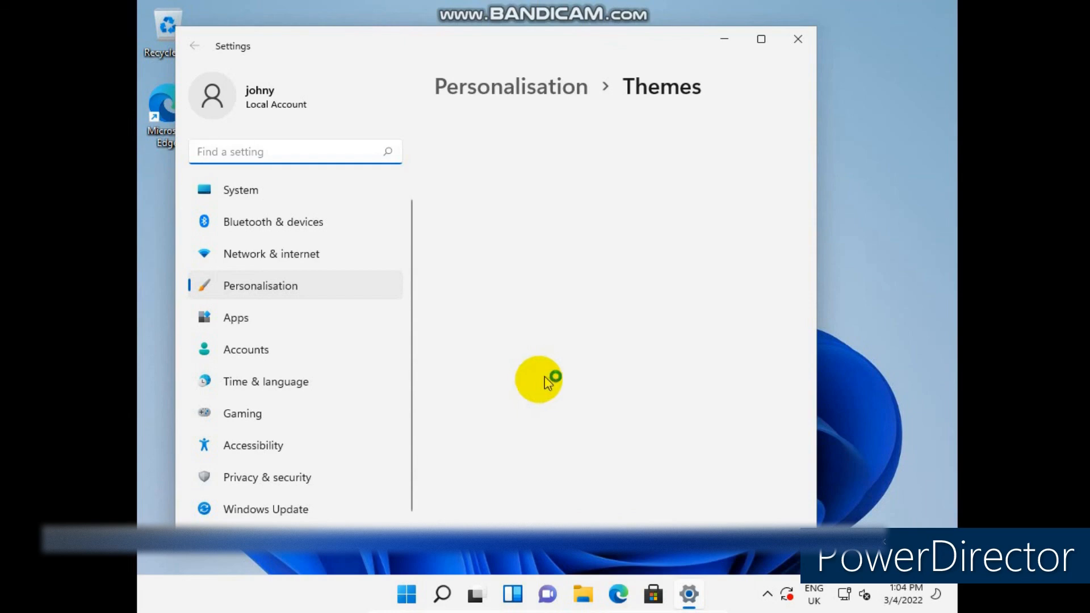
scroll(557, 374, down, 2)
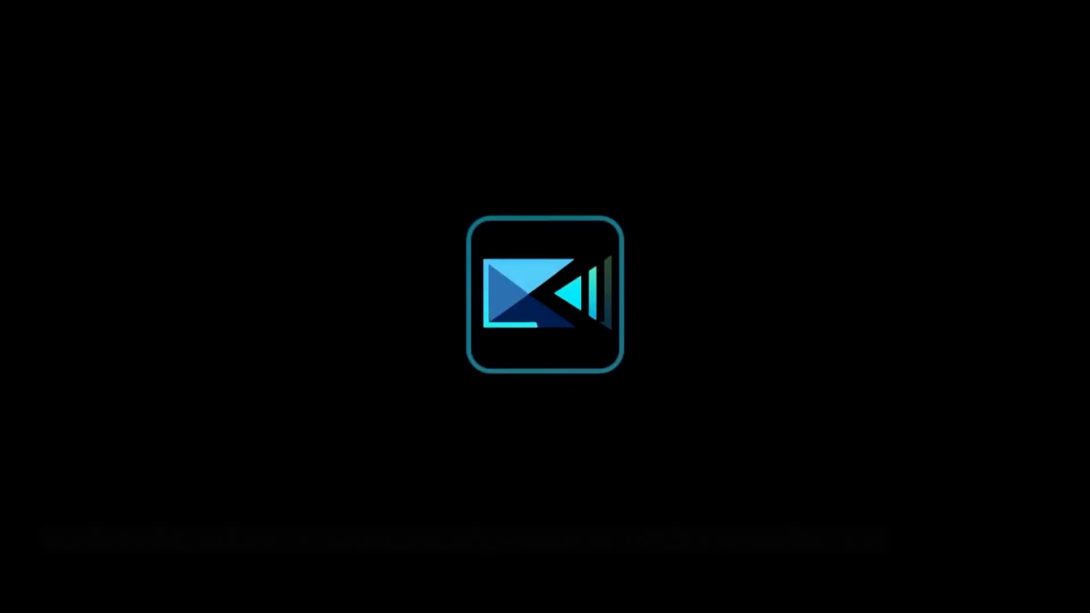